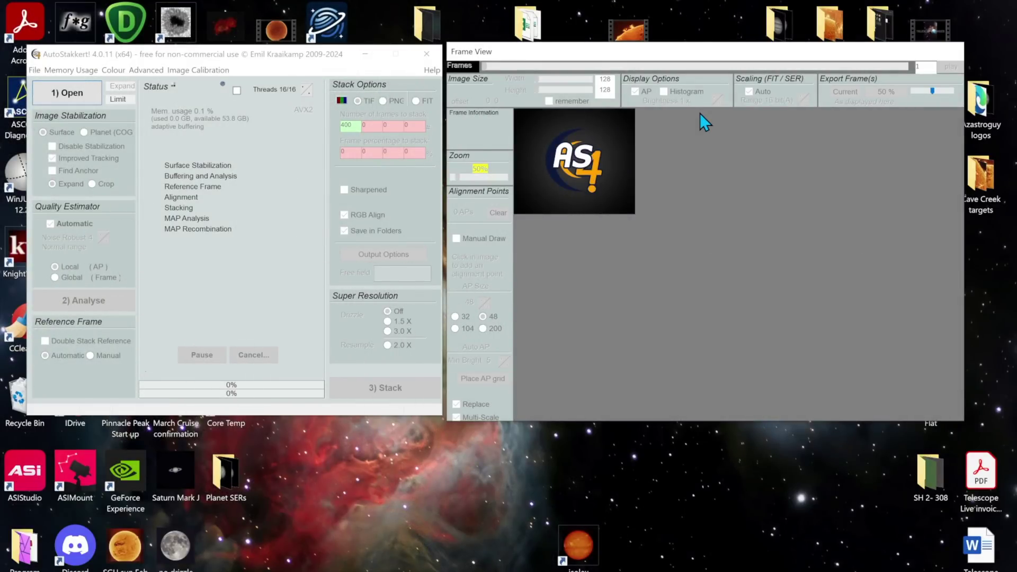
{"action": "left_click", "coordinate": [79, 94]}
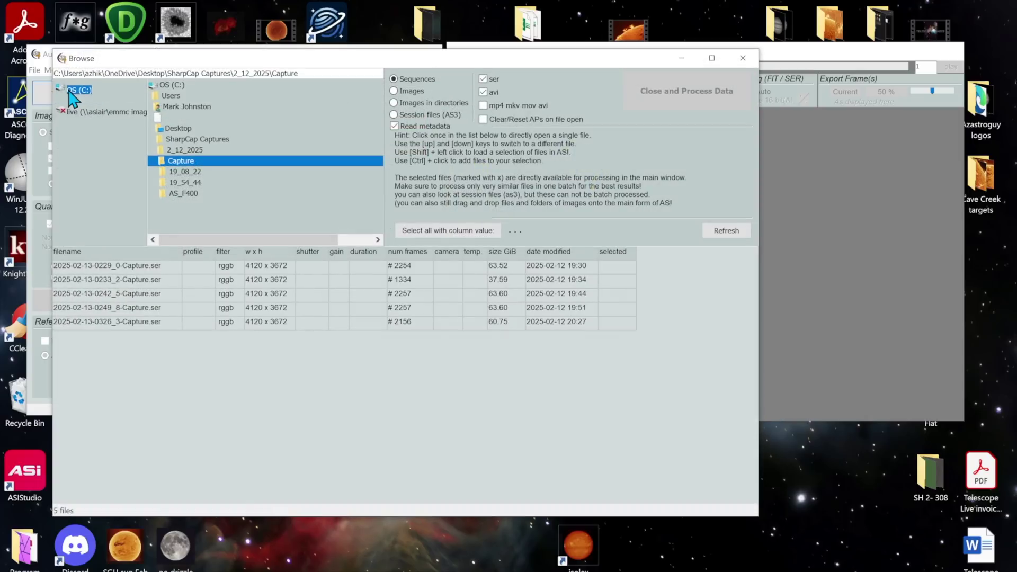
{"action": "left_click", "coordinate": [98, 325]}
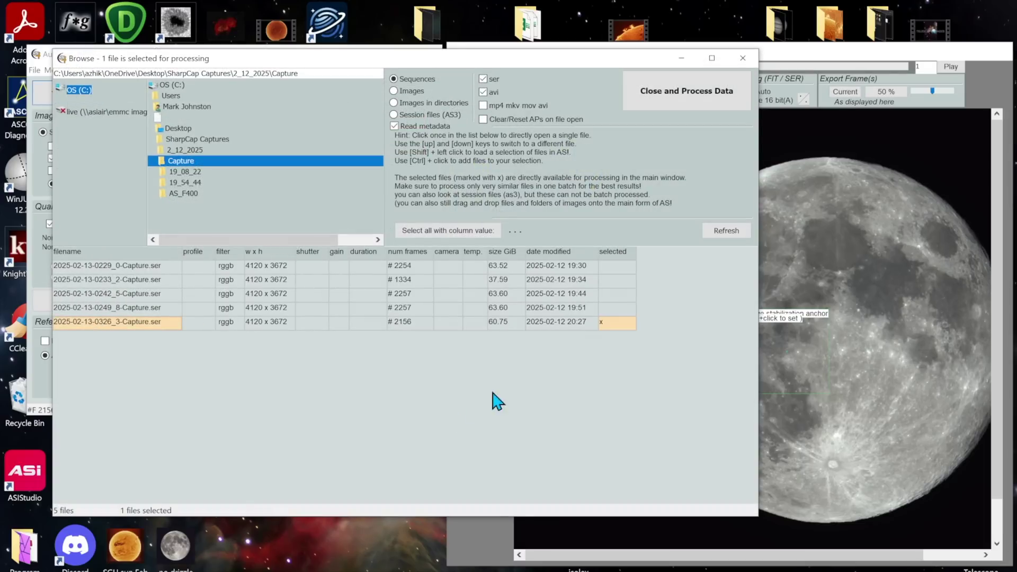
{"action": "left_click", "coordinate": [686, 94]}
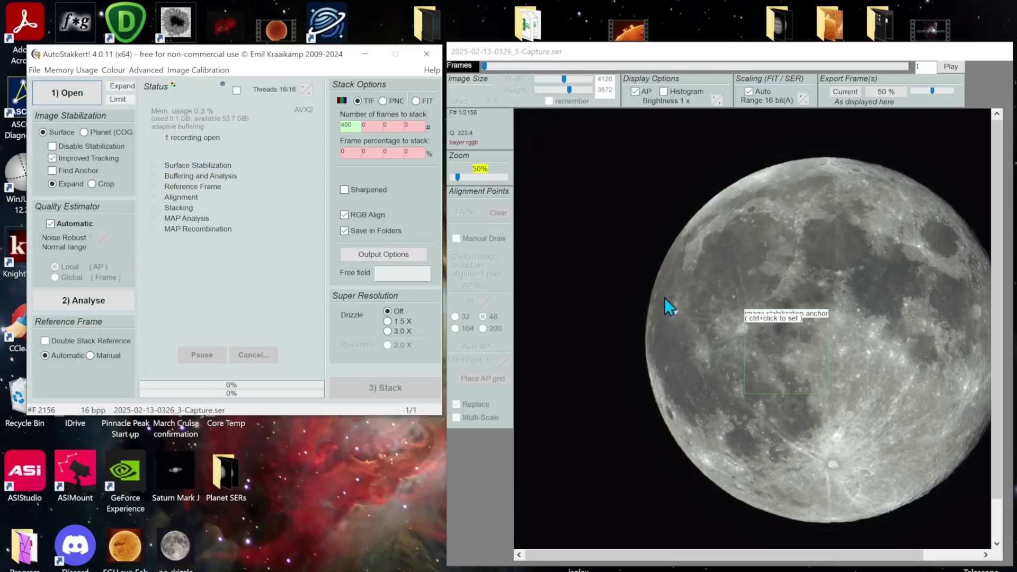
{"action": "left_click", "coordinate": [734, 327]}
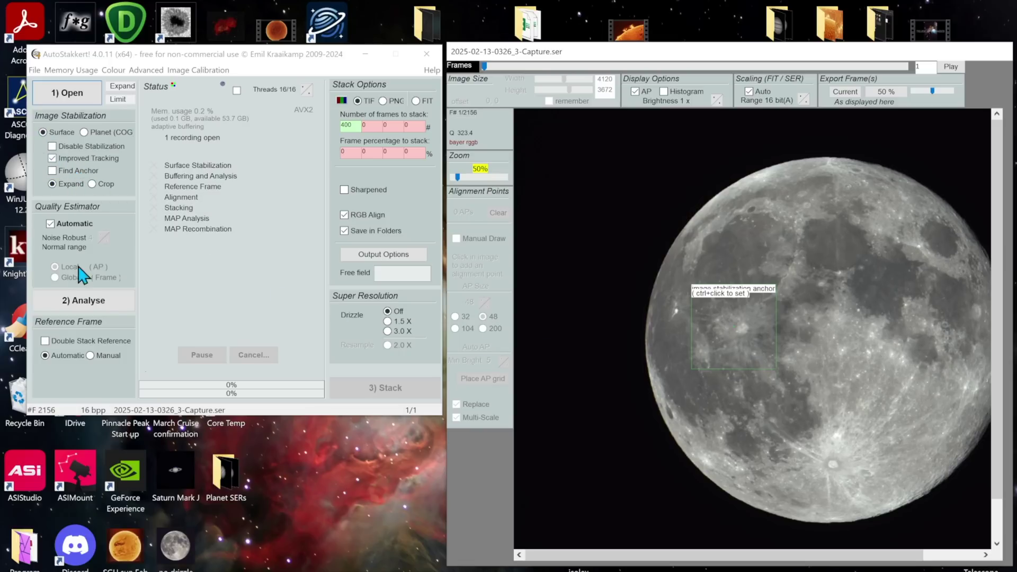
{"action": "left_click", "coordinate": [101, 312]}
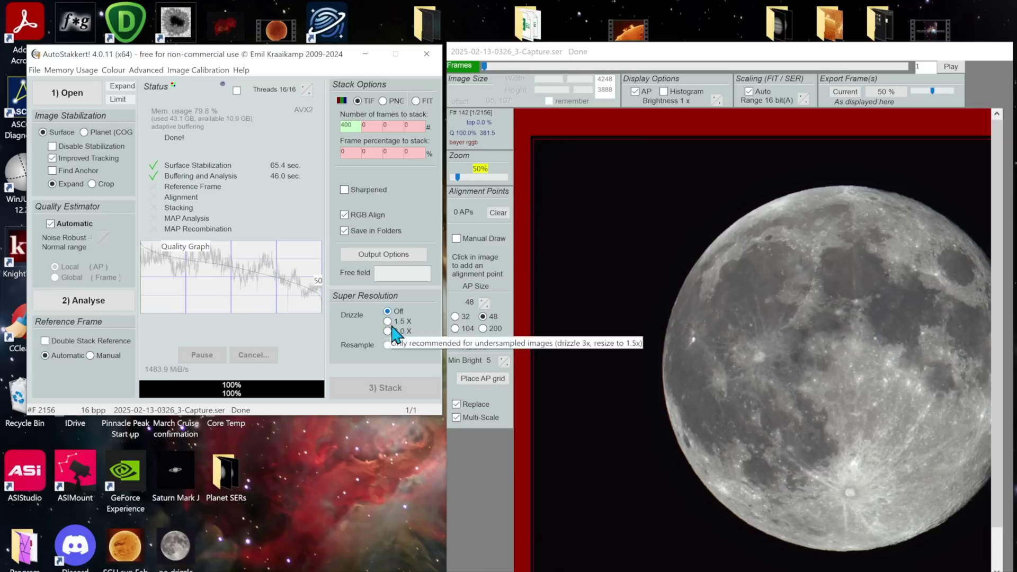
Step: Place a 200-pixel alignment point grid over the moon and stack the best 400 frames
{"action": "left_click", "coordinate": [486, 379]}
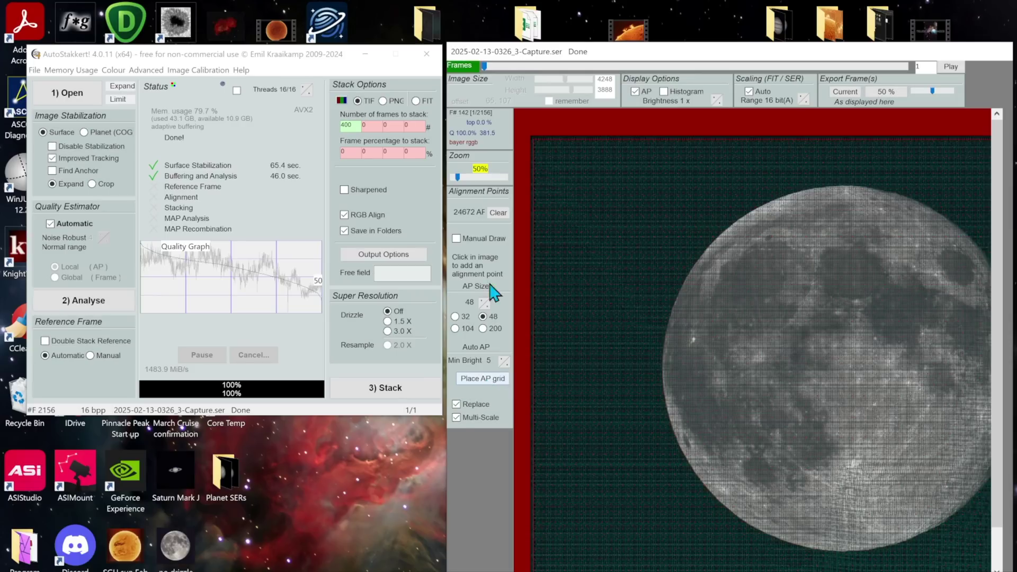
{"action": "left_click", "coordinate": [483, 379]}
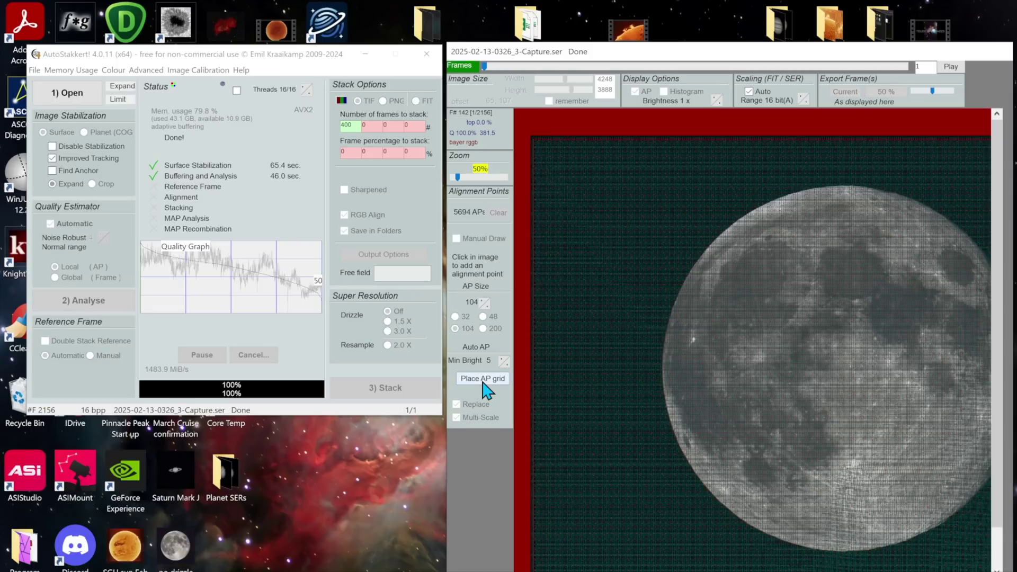
{"action": "left_click", "coordinate": [482, 328]}
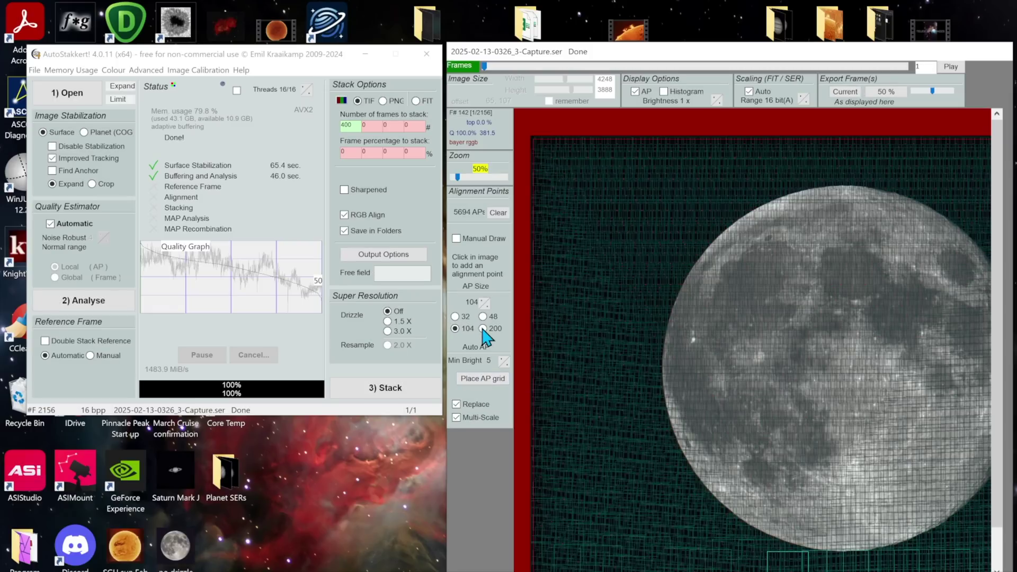
{"action": "left_click", "coordinate": [482, 379]}
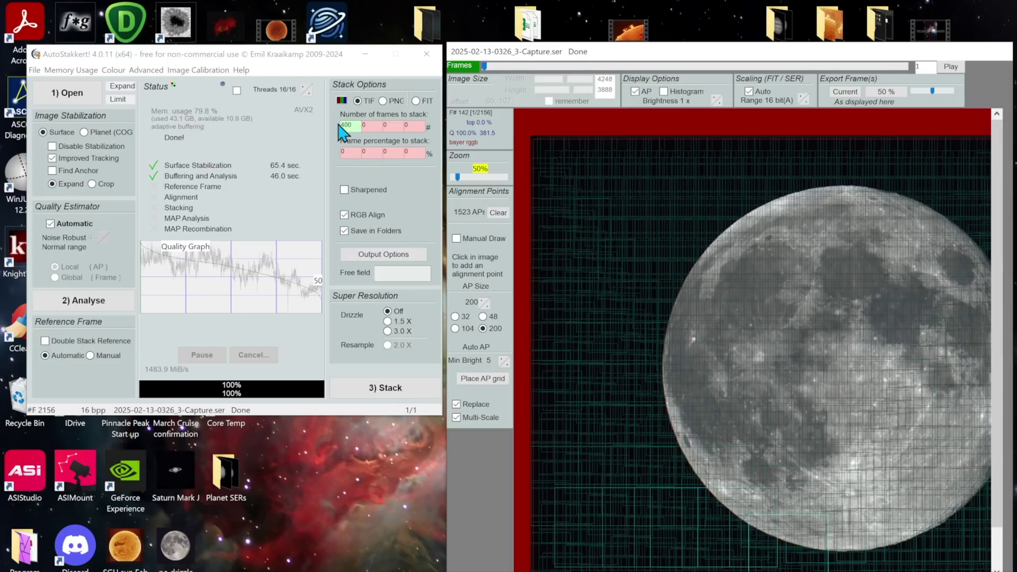
{"action": "left_click", "coordinate": [397, 392]}
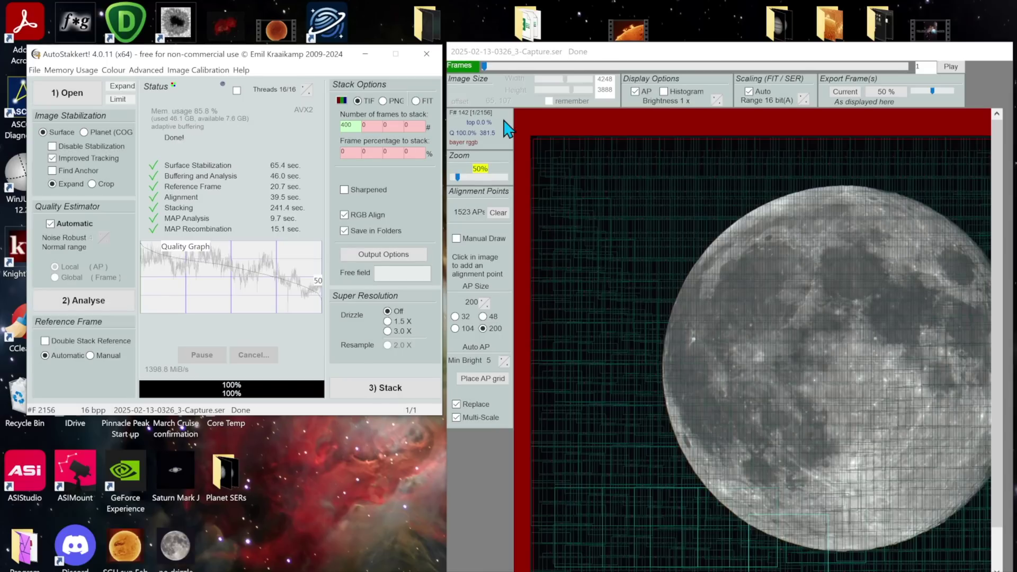
Step: Turn off Lucy-Richardson deconvolution, set unsharp mask amount to 5, and preview the whole image
{"action": "left_click", "coordinate": [531, 134]}
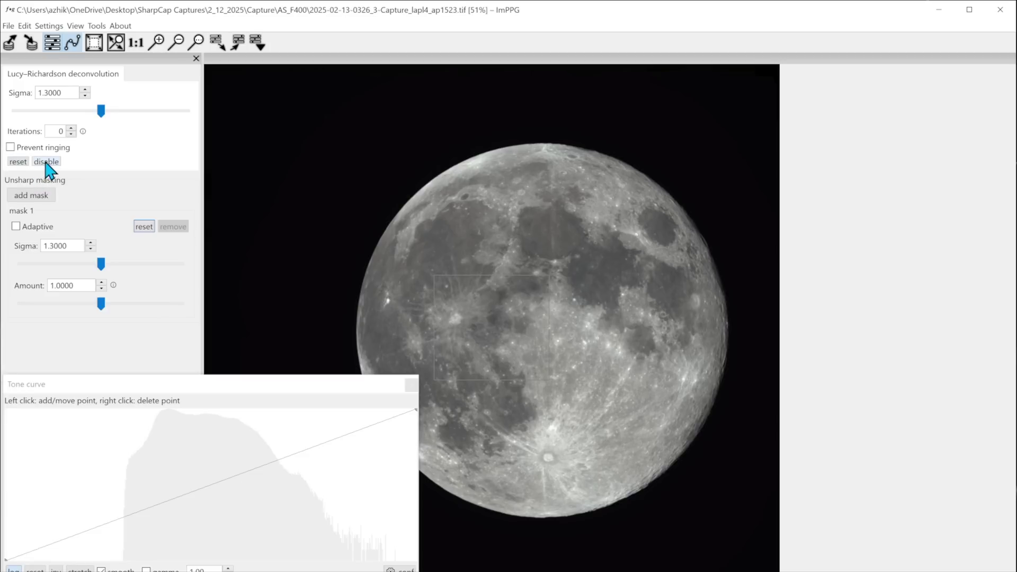
{"action": "left_click", "coordinate": [46, 162]}
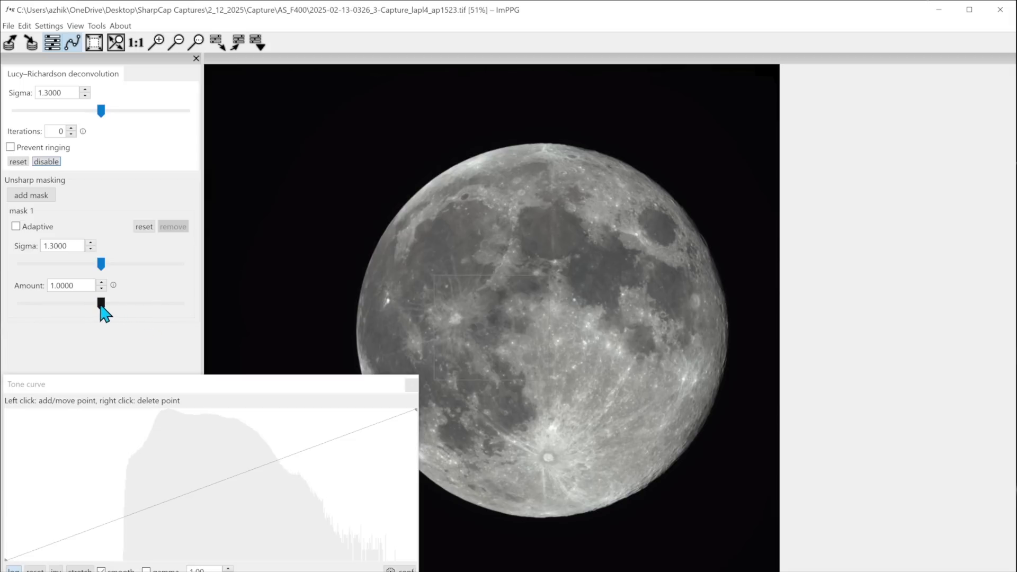
{"action": "left_click_drag", "start_coordinate": [101, 307], "coordinate": [182, 312]}
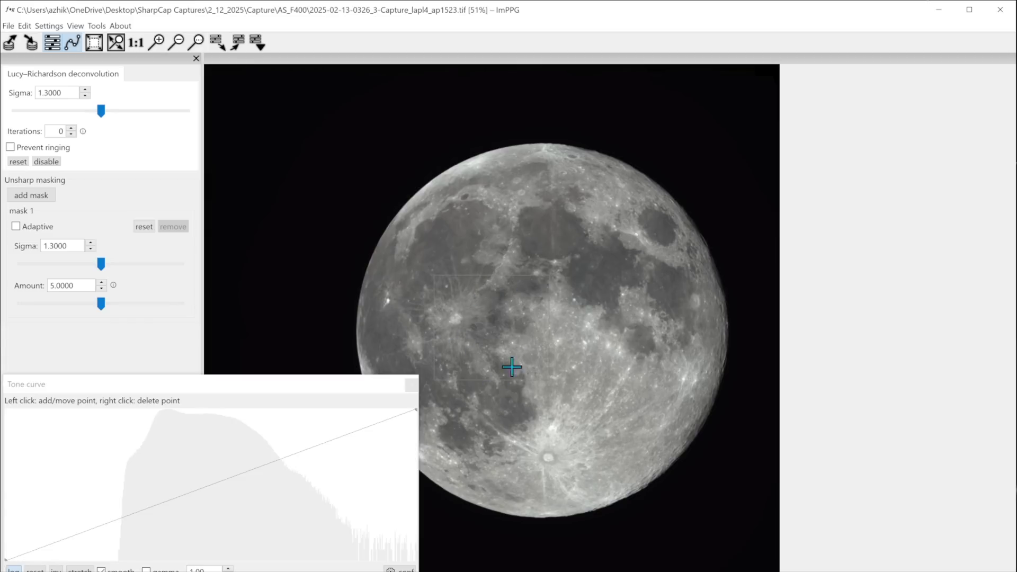
{"action": "left_click", "coordinate": [94, 44]}
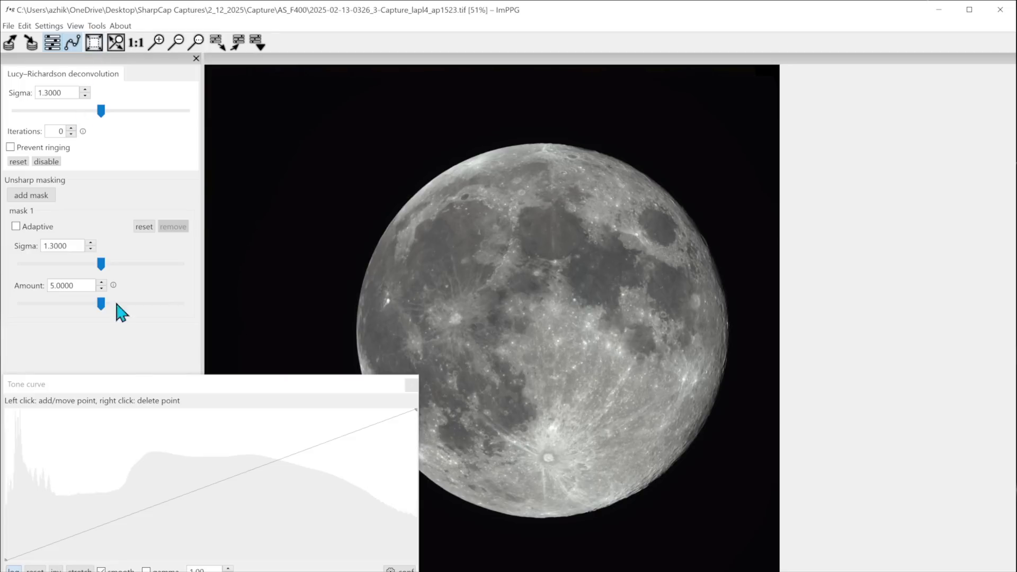
Step: Give the tone curve an S-shape and set the unsharp mask amount to about 11.68
{"action": "left_click", "coordinate": [75, 535]}
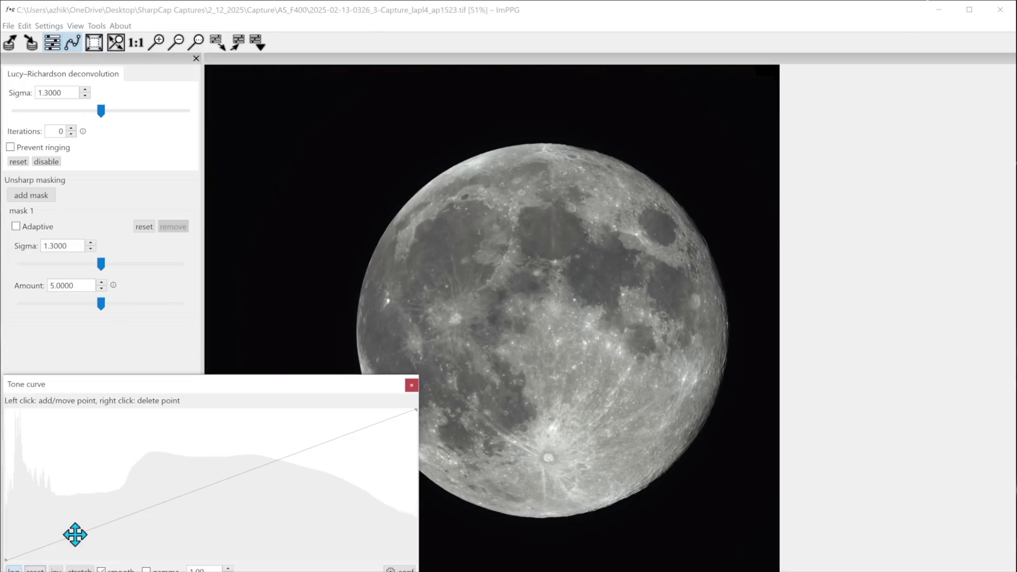
{"action": "left_click", "coordinate": [323, 431]}
{"action": "left_click_drag", "start_coordinate": [82, 531], "coordinate": [111, 528]}
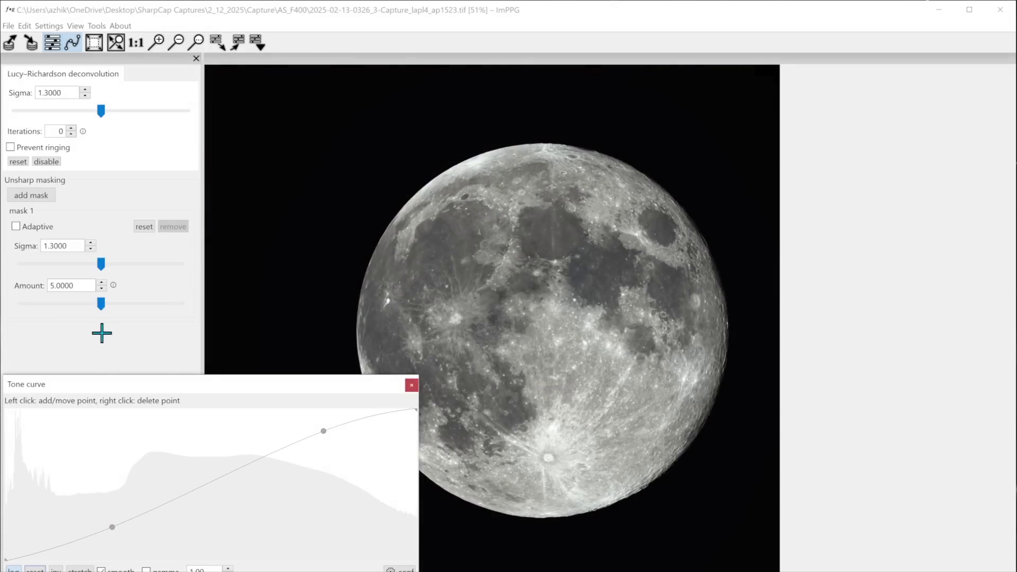
{"action": "left_click_drag", "start_coordinate": [103, 315], "coordinate": [191, 320]}
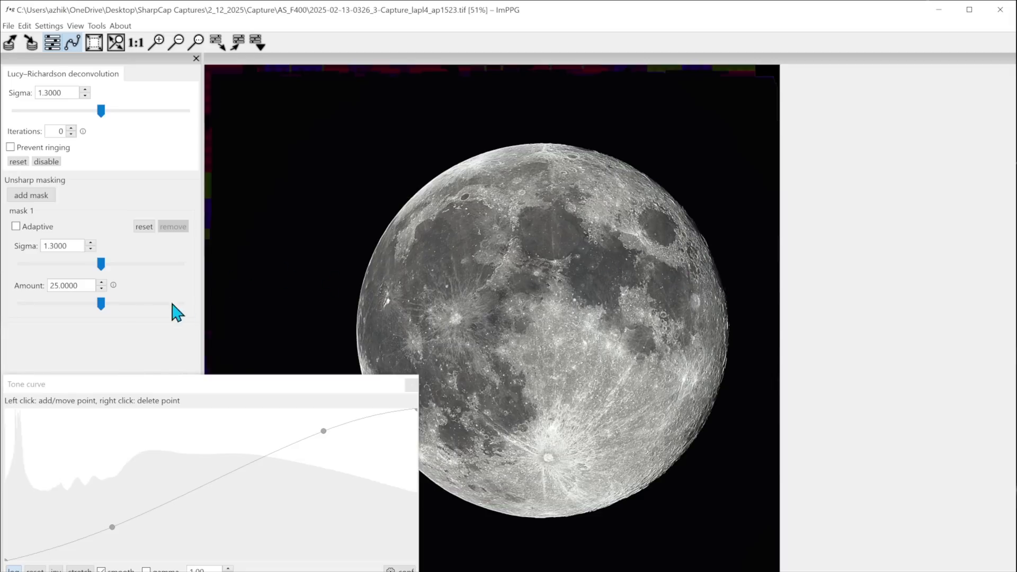
{"action": "left_click_drag", "start_coordinate": [101, 304], "coordinate": [62, 305]}
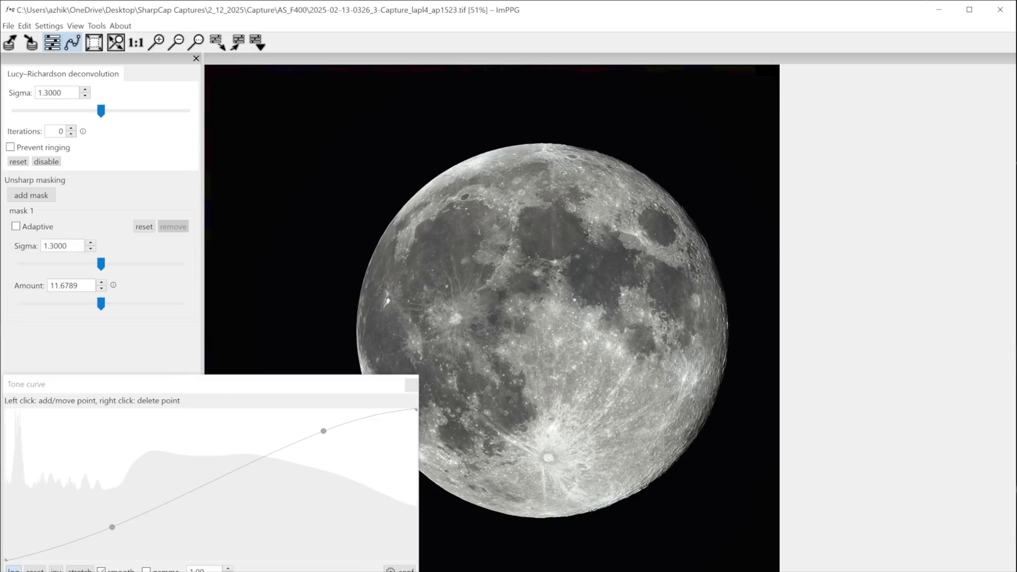
Step: Bring RegiStax forward, move its window up-left, and run Do All wavelet processing
{"action": "left_click", "coordinate": [477, 536]}
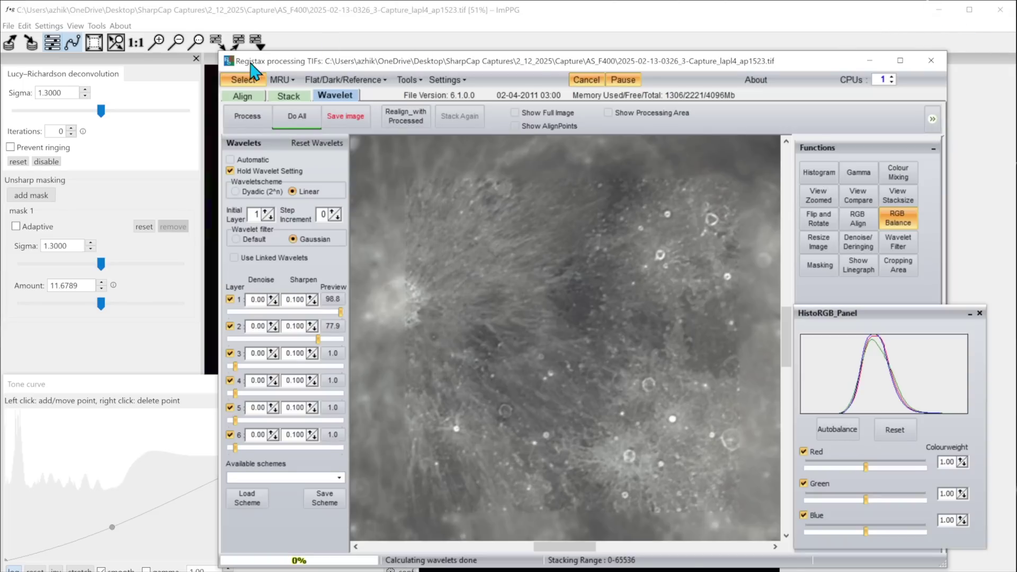
{"action": "left_click_drag", "start_coordinate": [252, 69], "coordinate": [106, 41]}
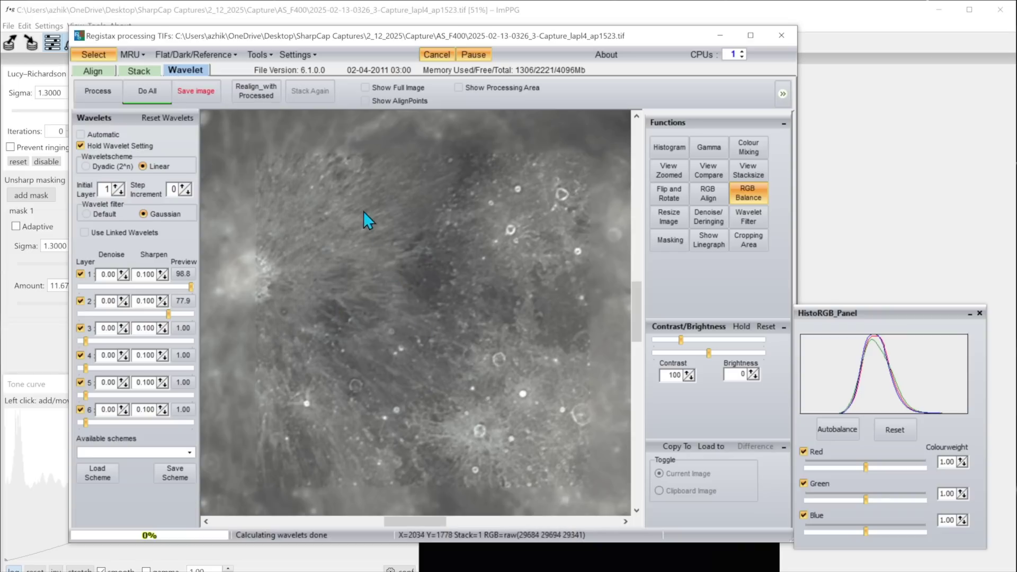
{"action": "left_click", "coordinate": [158, 97]}
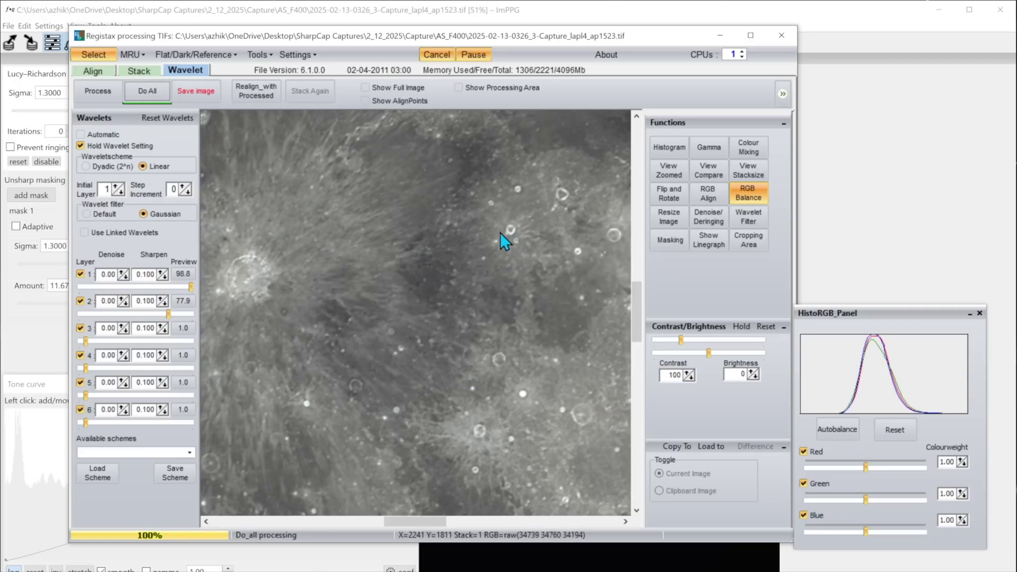
{"action": "left_click", "coordinate": [711, 224]}
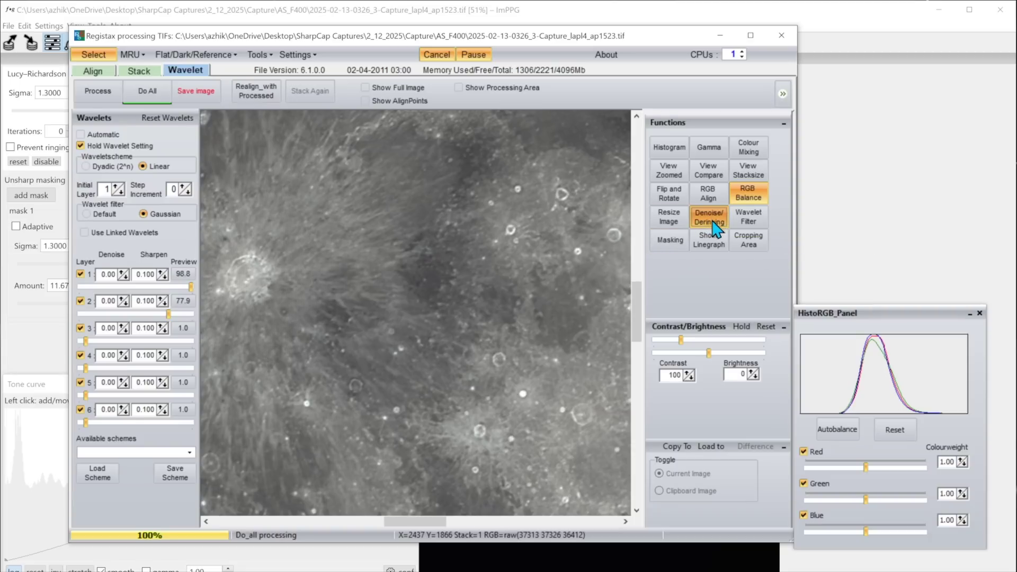
Step: Enable layer 1 de-ringing with dark side 10 and bright side 145
{"action": "left_click", "coordinate": [710, 223]}
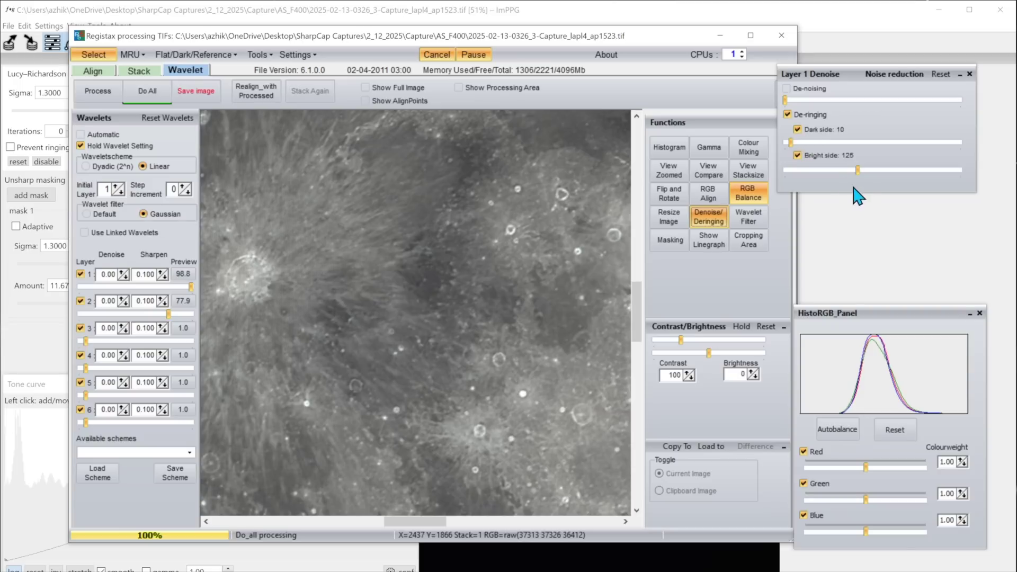
{"action": "left_click_drag", "start_coordinate": [855, 169], "coordinate": [794, 171]}
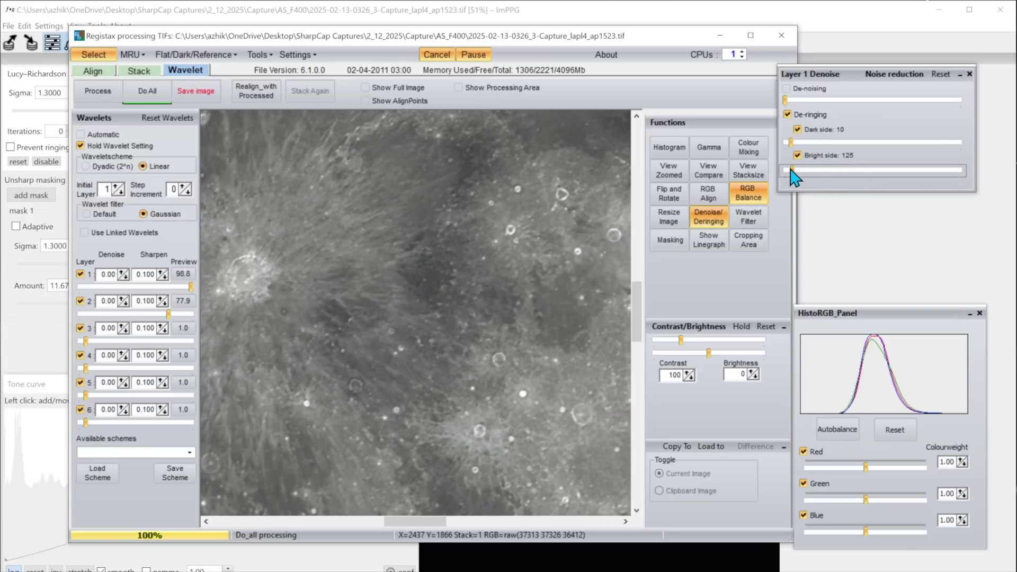
{"action": "left_click", "coordinate": [788, 115]}
{"action": "left_click", "coordinate": [788, 114]}
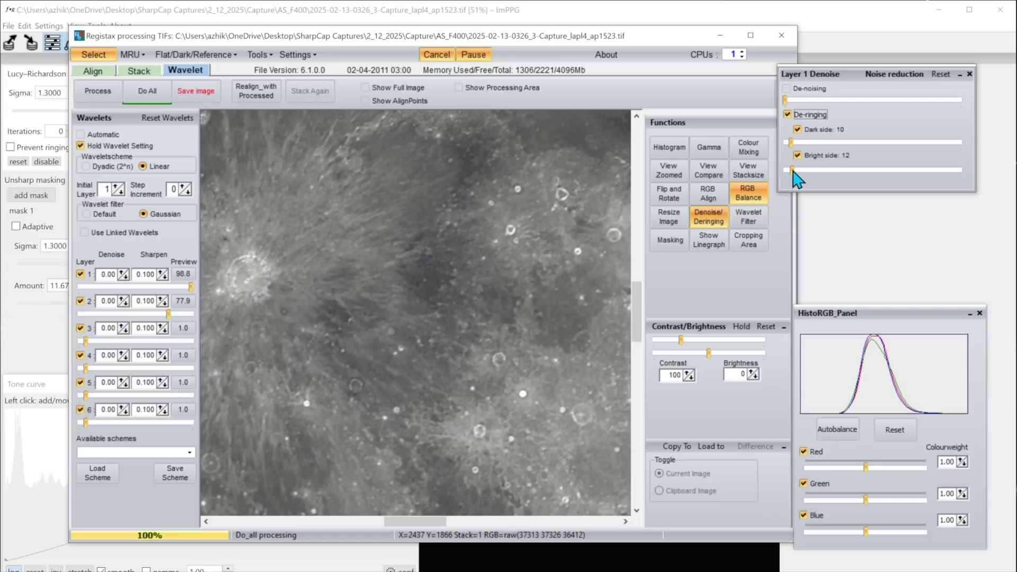
{"action": "left_click_drag", "start_coordinate": [793, 170], "coordinate": [872, 175]}
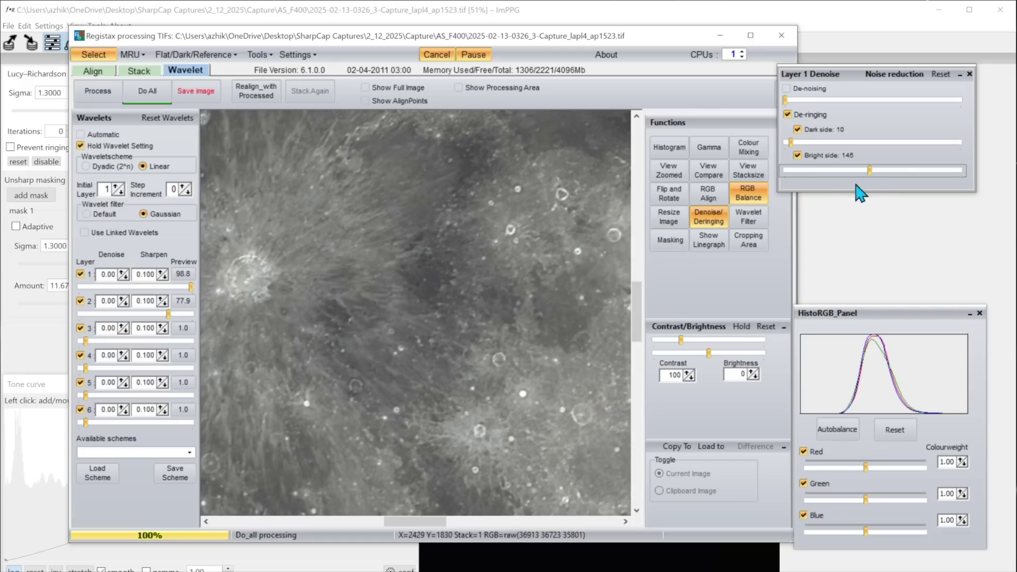
{"action": "left_click_drag", "start_coordinate": [872, 171], "coordinate": [929, 171]}
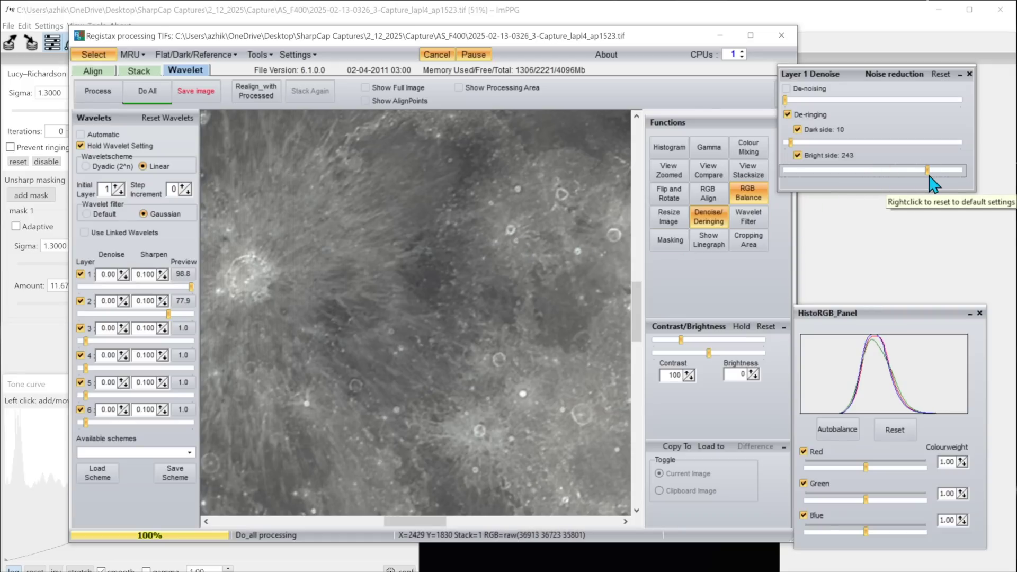
{"action": "left_click_drag", "start_coordinate": [928, 171], "coordinate": [953, 183]}
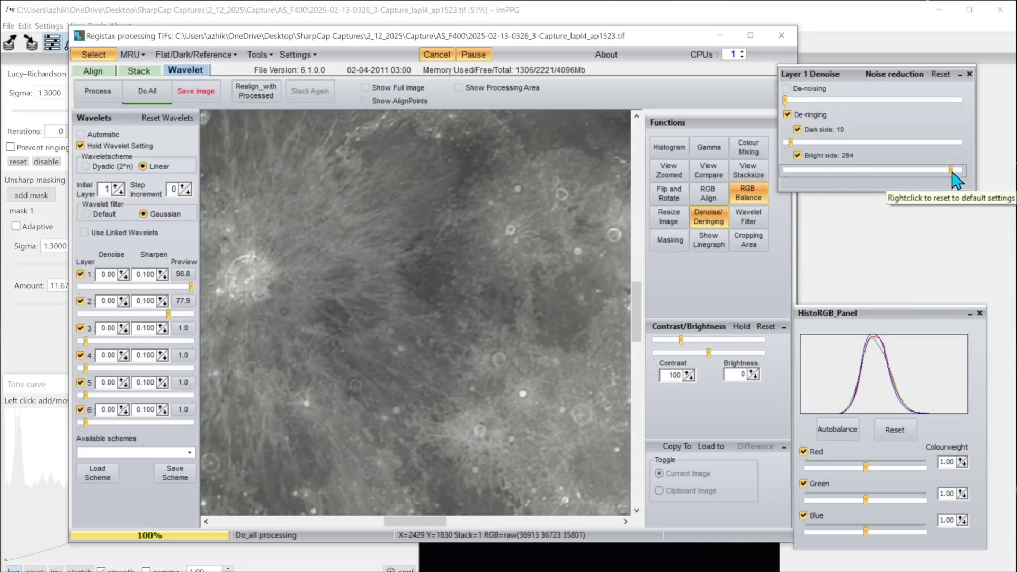
{"action": "left_click_drag", "start_coordinate": [952, 171], "coordinate": [871, 175]}
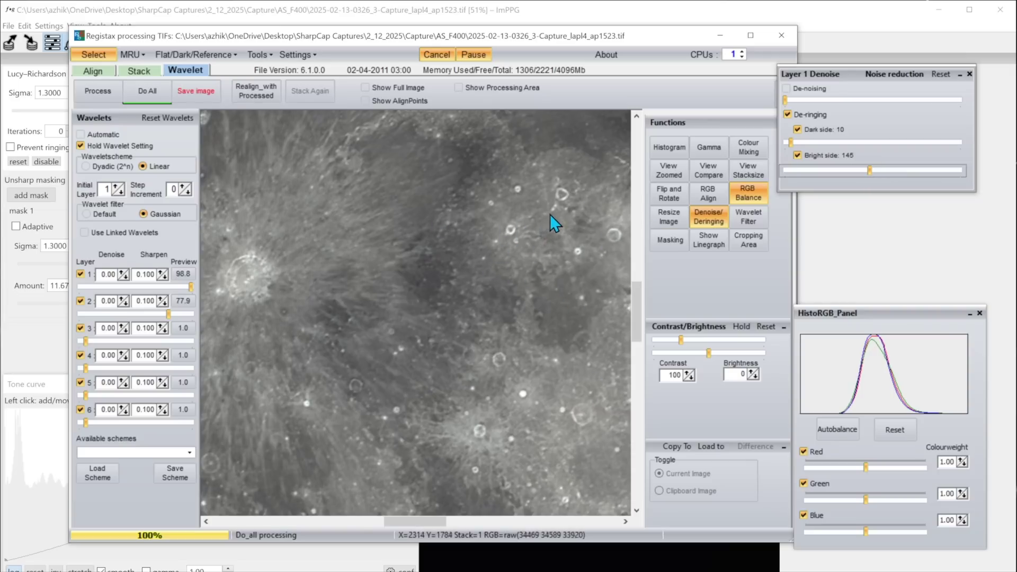
{"action": "left_click_drag", "start_coordinate": [638, 325], "coordinate": [632, 397]}
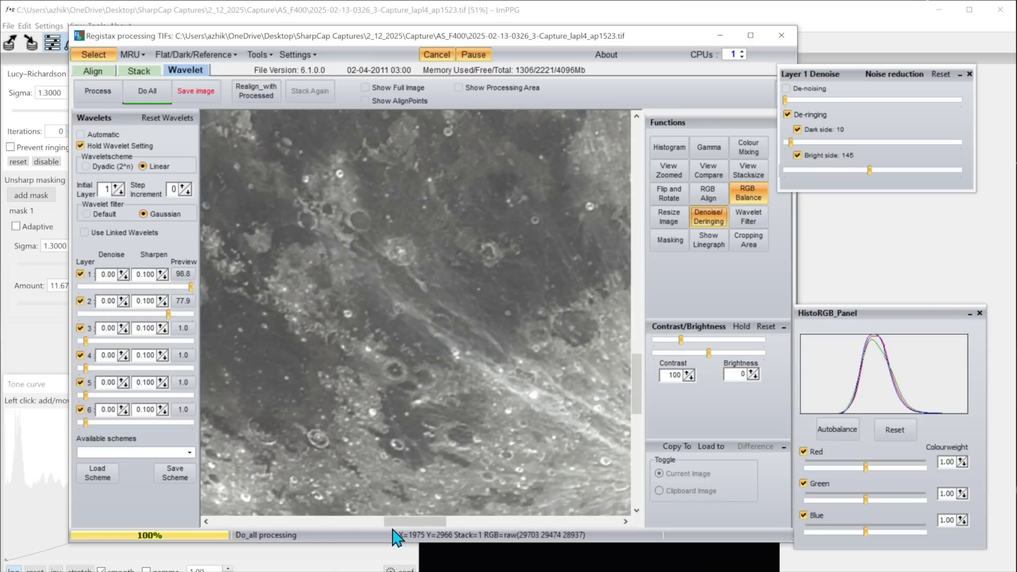
{"action": "mouse_move", "coordinate": [420, 524]}
{"action": "left_mouse_down"}
{"action": "mouse_move", "coordinate": [480, 525]}
{"action": "mouse_move", "coordinate": [422, 525]}
{"action": "left_mouse_up"}
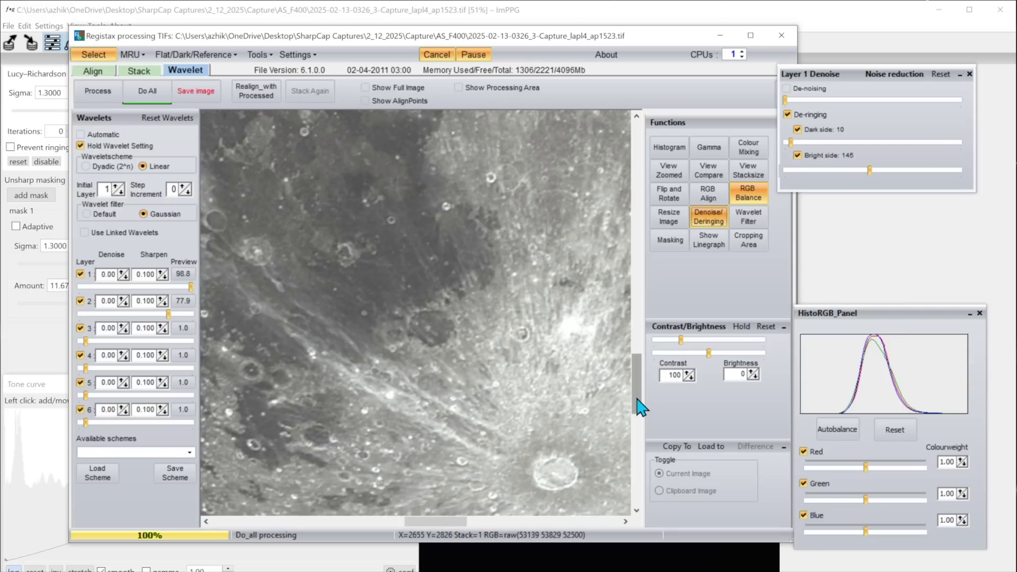
{"action": "left_click_drag", "start_coordinate": [638, 402], "coordinate": [638, 427]}
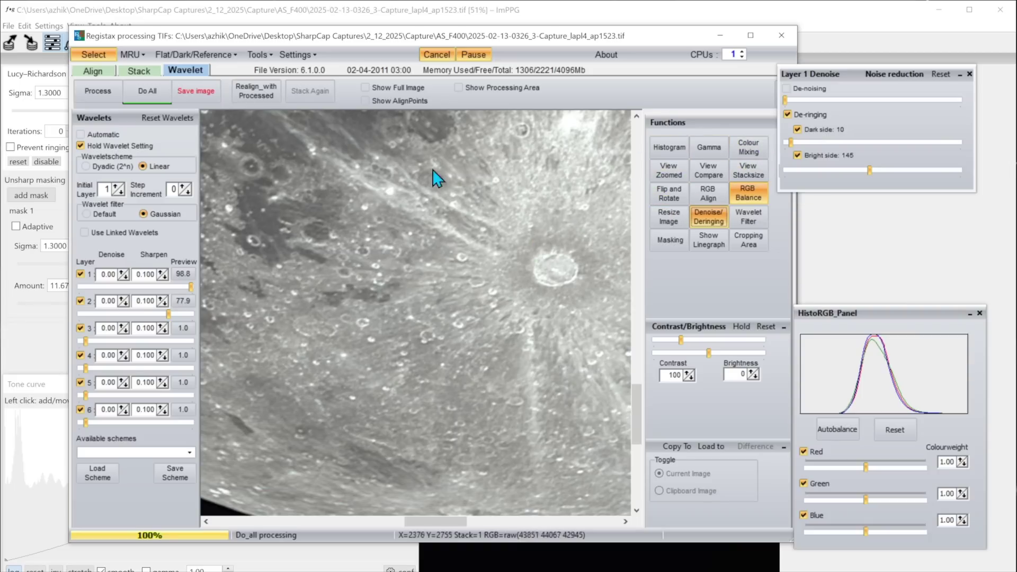
Step: Save the processed moon as a 16-bit RGB TIFF named 'video sample' in AS_F400
{"action": "left_click", "coordinate": [203, 95]}
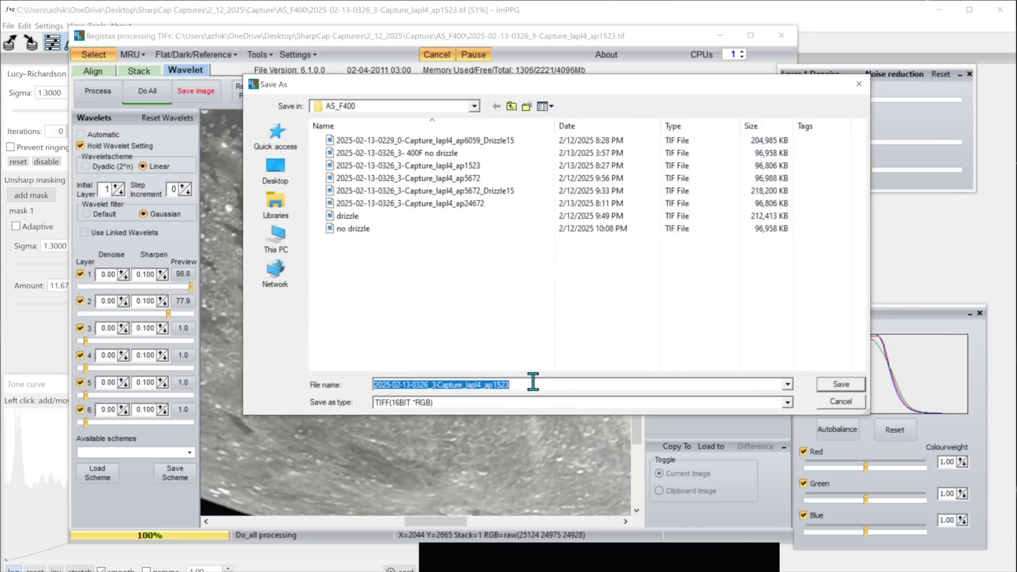
{"action": "left_click_drag", "start_coordinate": [530, 382], "coordinate": [317, 383]}
{"action": "type", "text": "vi"}
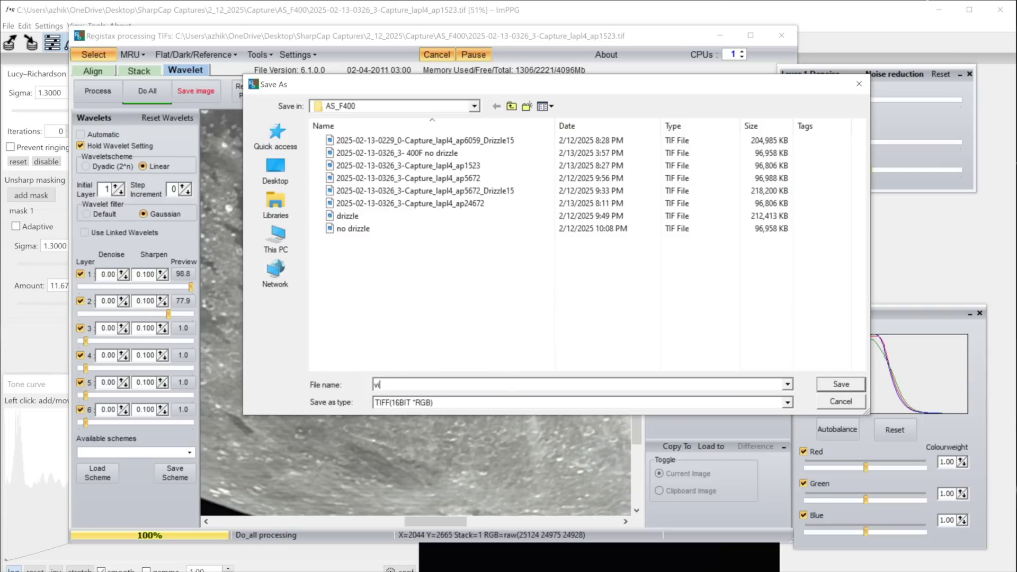
{"action": "type", "text": "deo sample"}
{"action": "left_click", "coordinate": [842, 385]}
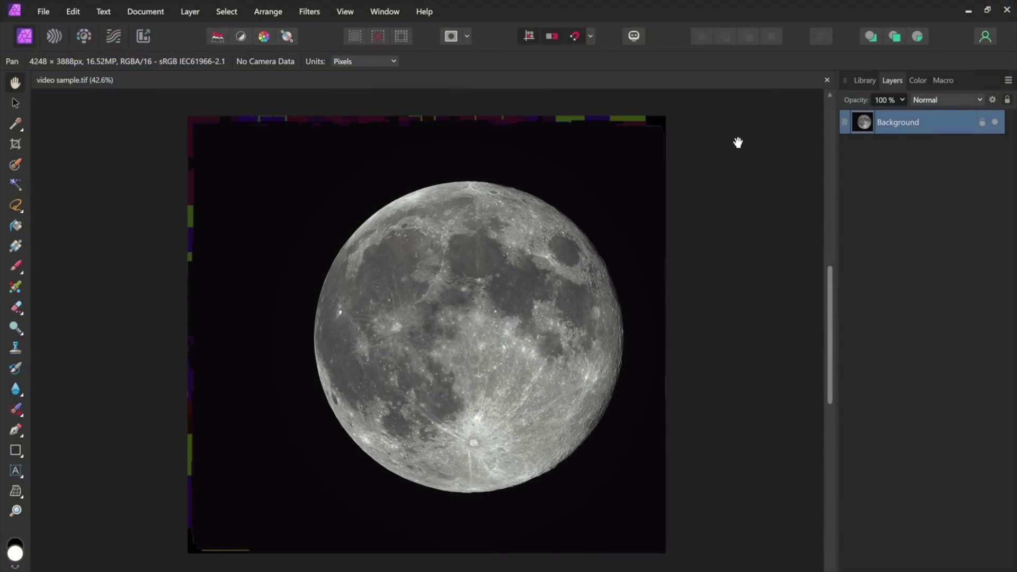
Step: Crop the moon image to 3421 × 3362 px, trimming the coloured edge artefacts
{"action": "key", "text": "c"}
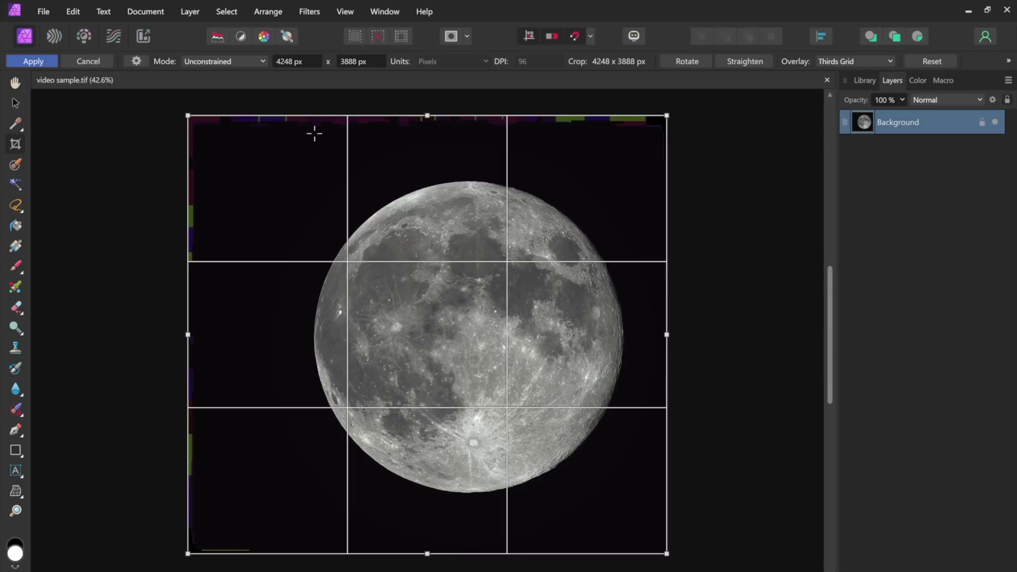
{"action": "left_click_drag", "start_coordinate": [186, 115], "coordinate": [275, 147]}
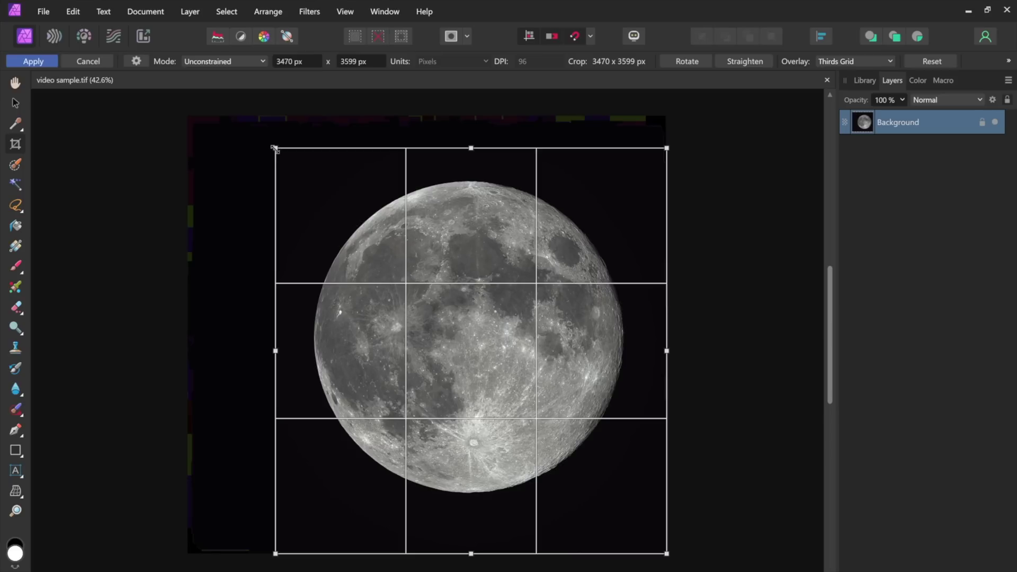
{"action": "left_click_drag", "start_coordinate": [667, 553], "coordinate": [659, 525]}
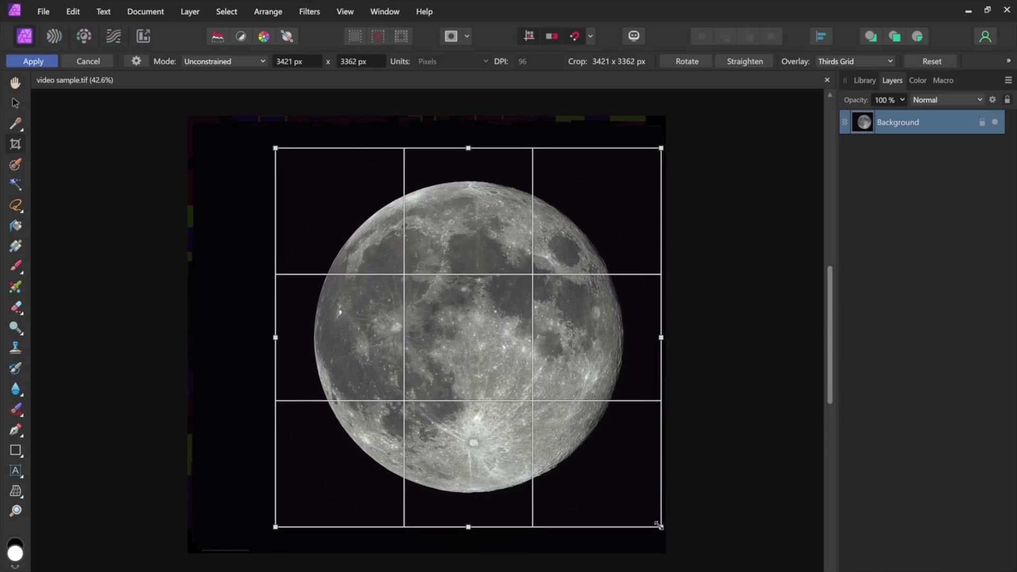
{"action": "key", "text": "Return"}
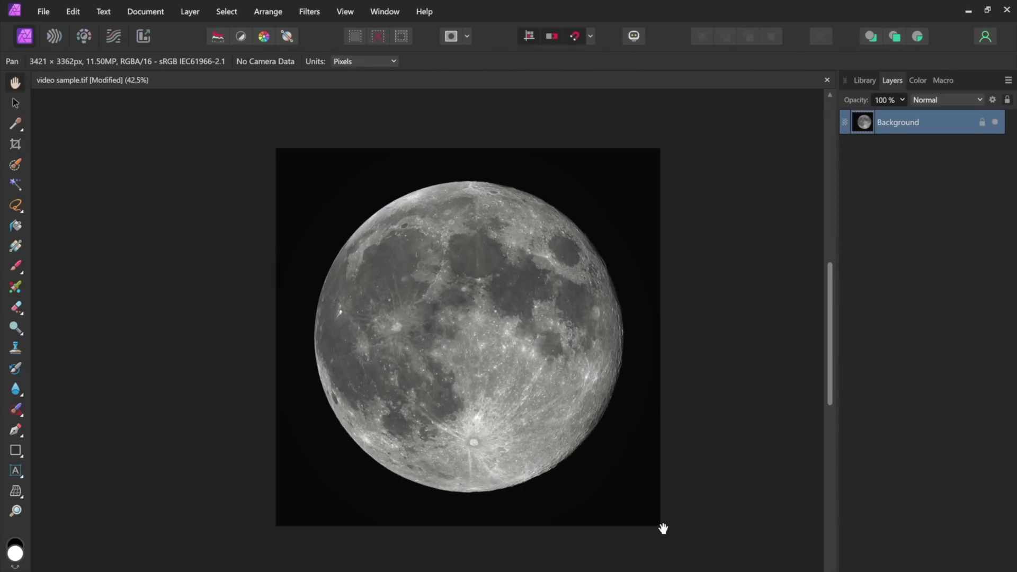
Step: Unlock the Background layer and rotate the moon slightly to level it
{"action": "left_click", "coordinate": [981, 123]}
{"action": "left_click", "coordinate": [15, 104]}
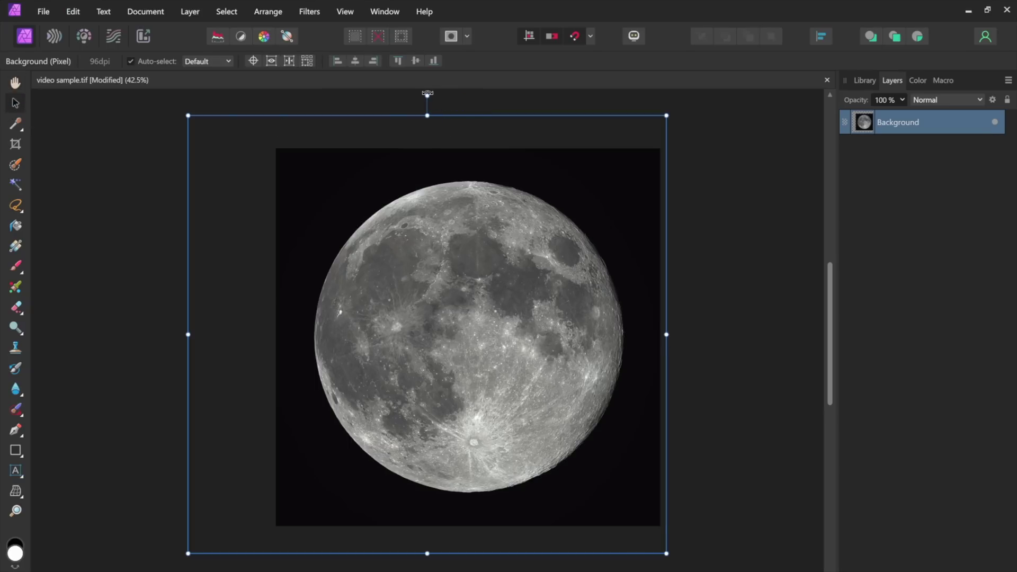
{"action": "mouse_move", "coordinate": [427, 96]}
{"action": "left_mouse_down"}
{"action": "mouse_move", "coordinate": [510, 123]}
{"action": "mouse_move", "coordinate": [381, 90]}
{"action": "mouse_move", "coordinate": [427, 95]}
{"action": "left_mouse_up"}
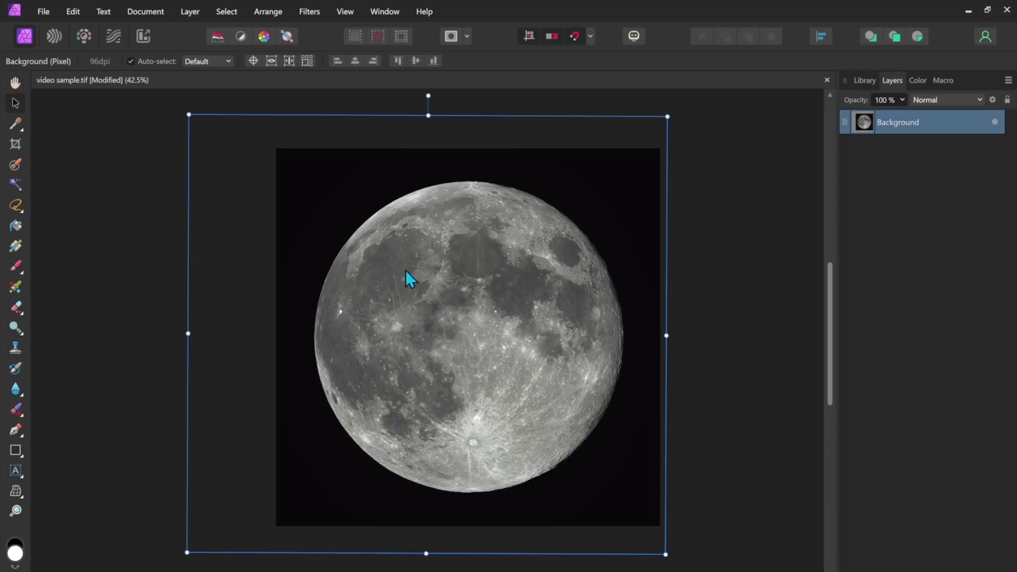
Step: Tone-map the moon with the 20% detail preset, Local Contrast 20% and Brightness 15%
{"action": "left_click", "coordinate": [114, 36]}
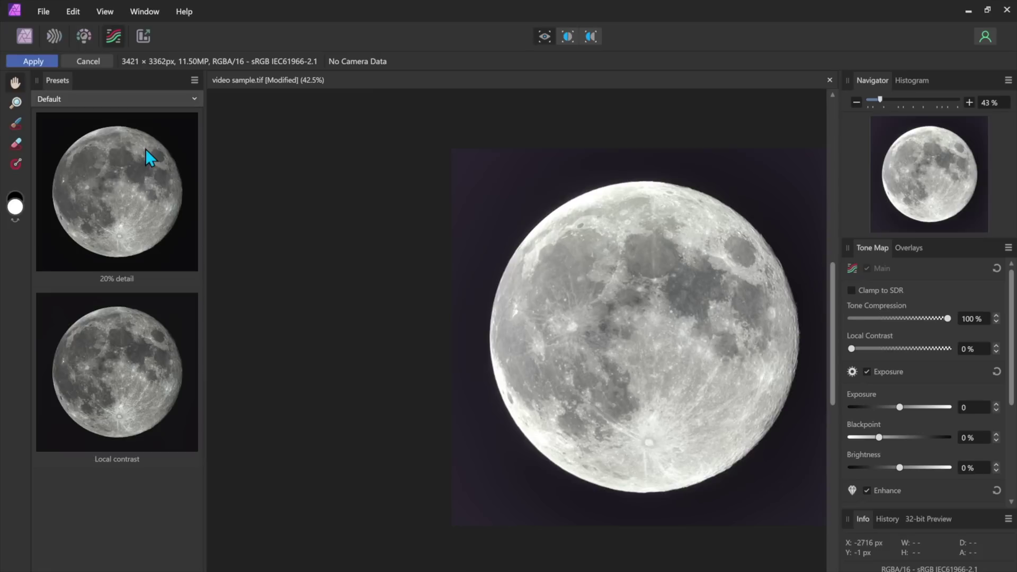
{"action": "left_click", "coordinate": [147, 151]}
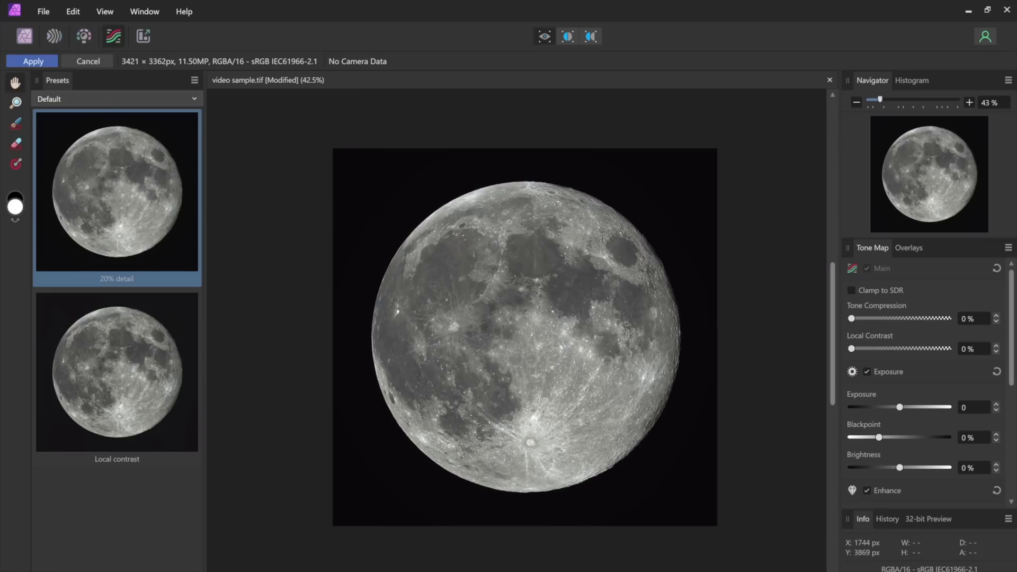
{"action": "key", "text": "ctrl+plus"}
{"action": "key", "text": "ctrl+plus"}
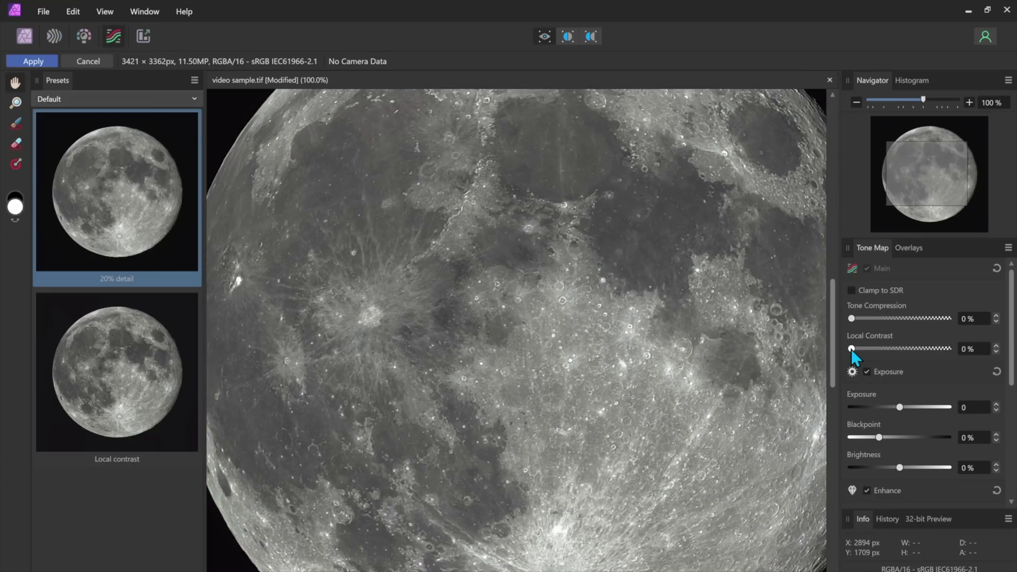
{"action": "mouse_move", "coordinate": [851, 349]}
{"action": "left_mouse_down"}
{"action": "mouse_move", "coordinate": [933, 348]}
{"action": "mouse_move", "coordinate": [835, 348]}
{"action": "mouse_move", "coordinate": [870, 349]}
{"action": "left_mouse_up"}
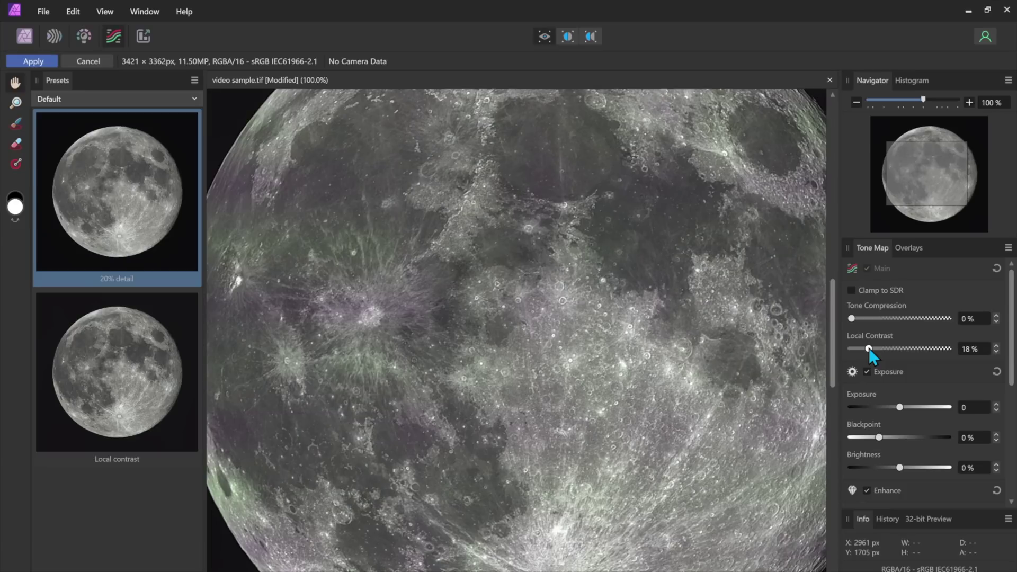
{"action": "left_click_drag", "start_coordinate": [871, 348], "coordinate": [871, 349]}
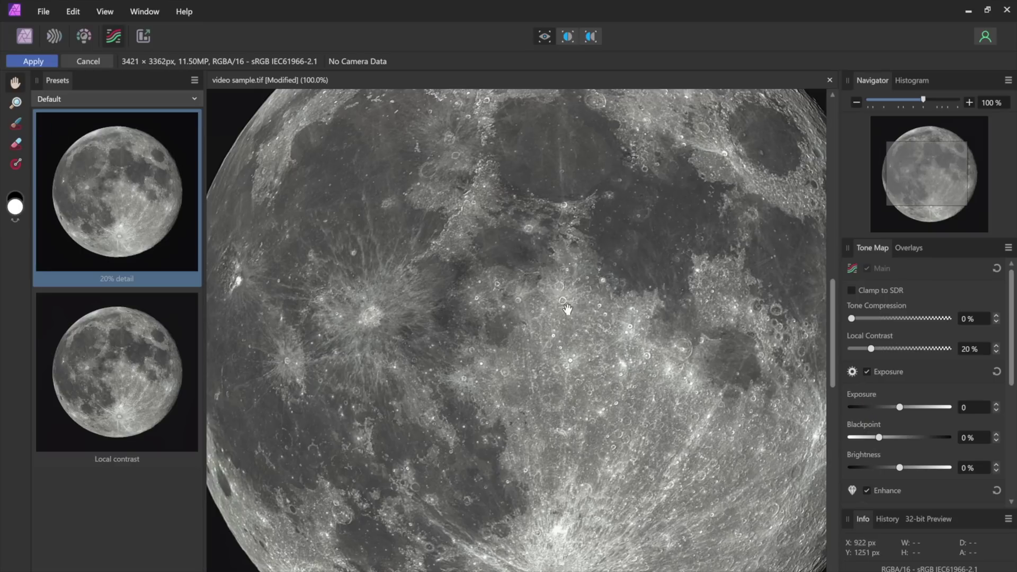
{"action": "left_click_drag", "start_coordinate": [900, 467], "coordinate": [930, 472]}
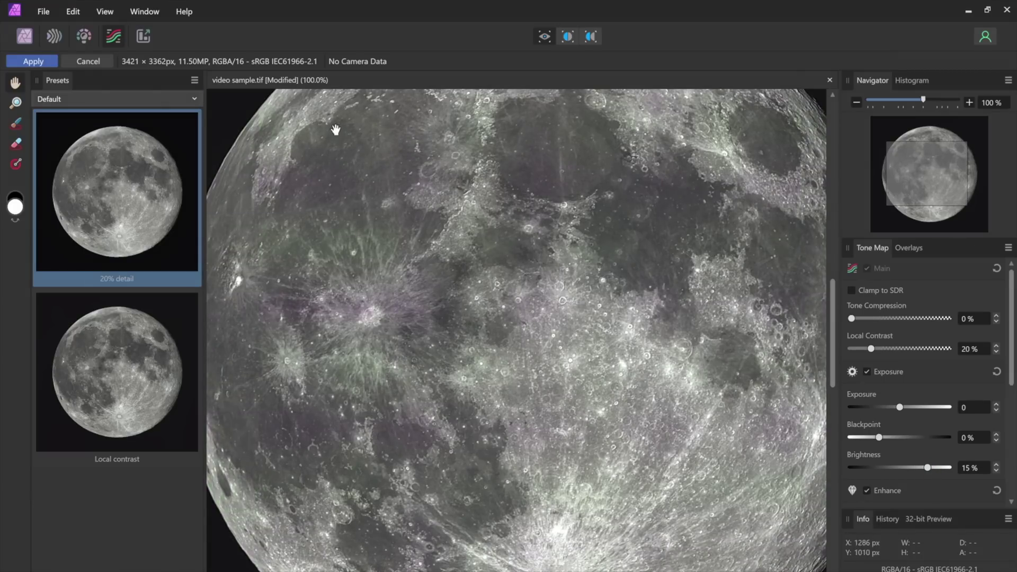
{"action": "left_click", "coordinate": [33, 62]}
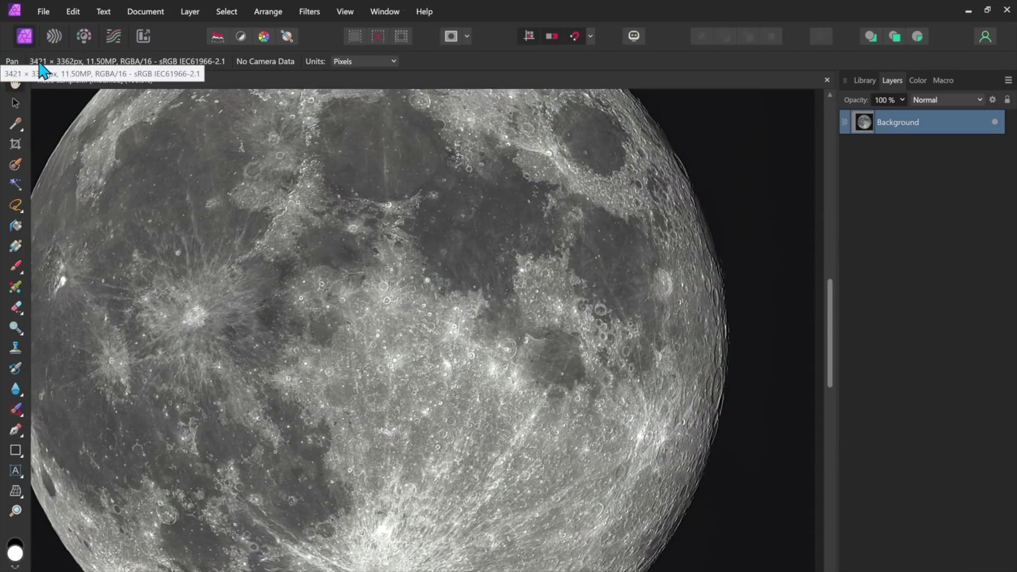
Step: Zoom in on the crater detail, fit the whole moon to the window, and show the Layers panel
{"action": "key", "text": "ctrl+plus"}
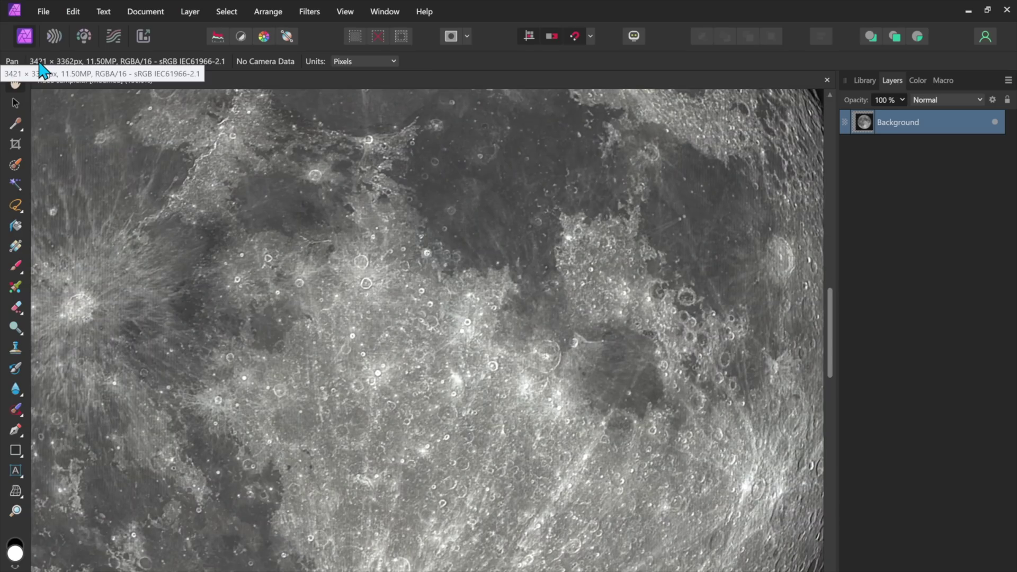
{"action": "key", "text": "ctrl+0"}
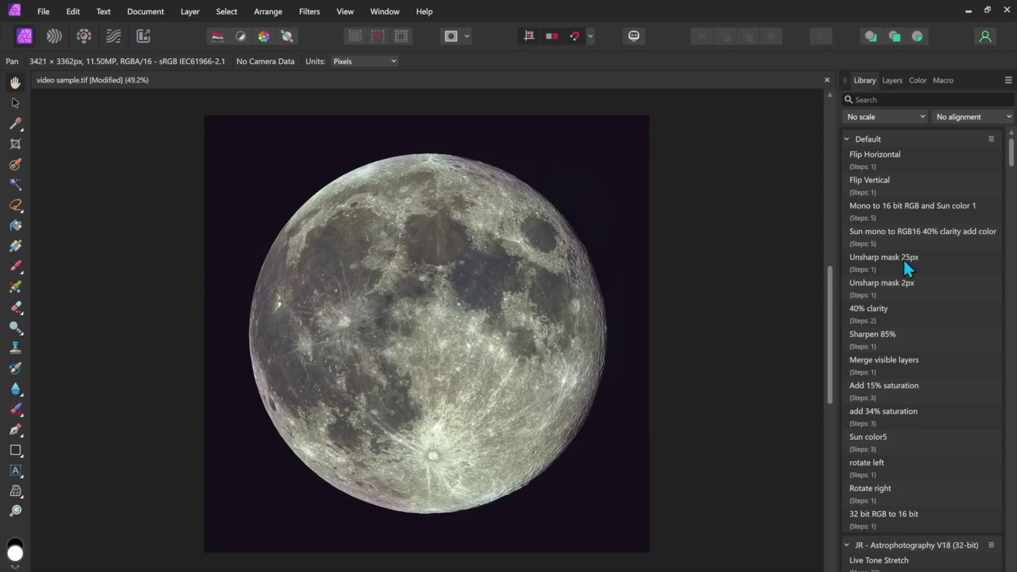
{"action": "left_click", "coordinate": [892, 81]}
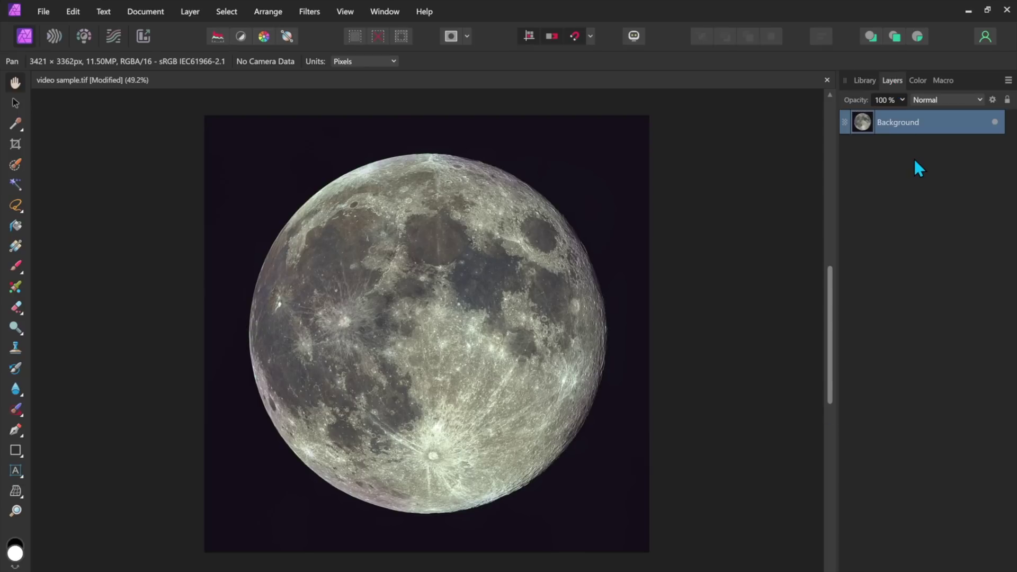
Step: Run the Green Channel Synthetic Substitution macro from the Library panel
{"action": "left_click", "coordinate": [862, 82]}
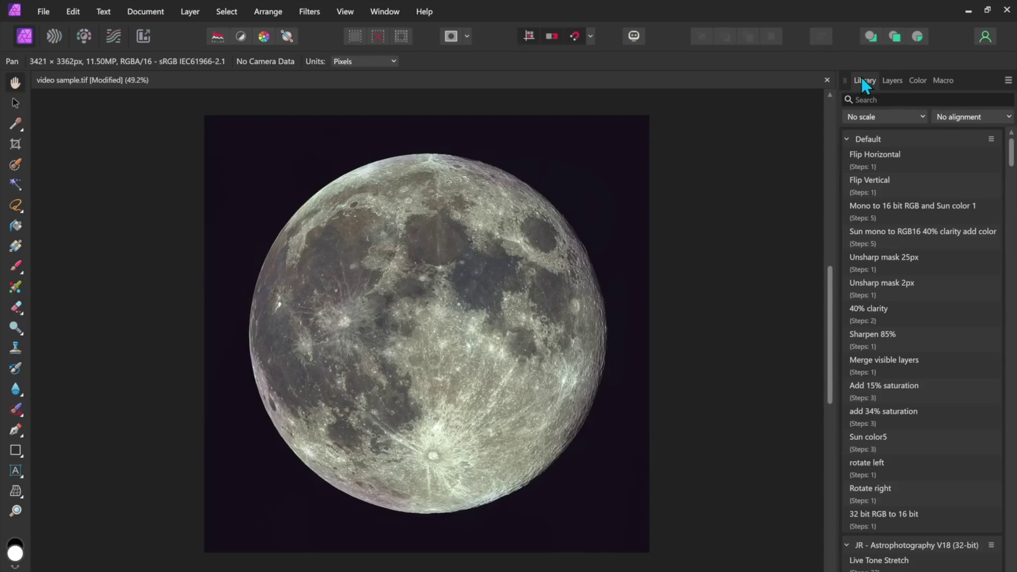
{"action": "scroll", "coordinate": [946, 554], "scroll_direction": "down", "scroll_amount": 2}
{"action": "scroll", "coordinate": [944, 555], "scroll_direction": "down", "scroll_amount": 4}
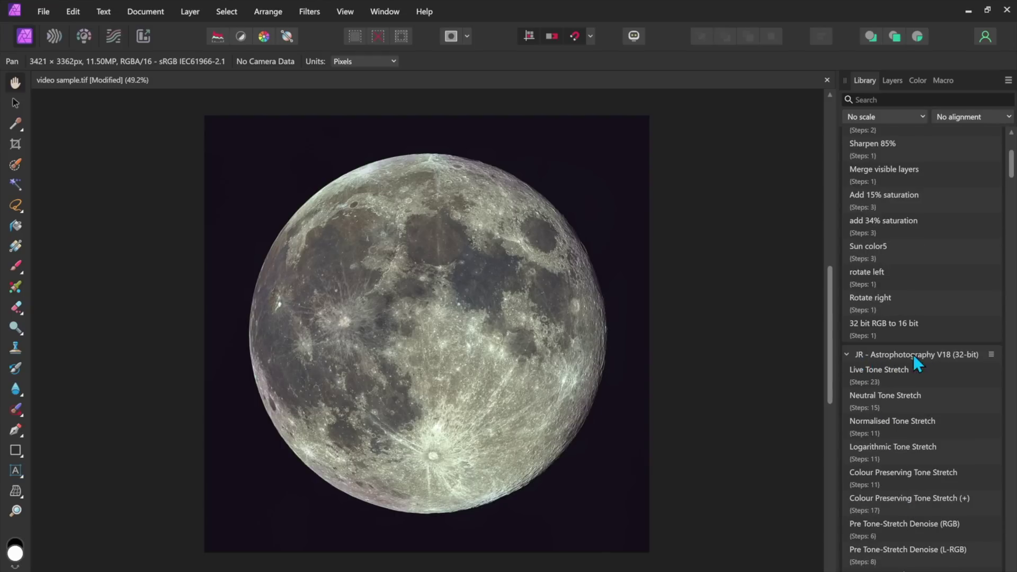
{"action": "scroll", "coordinate": [921, 408], "scroll_direction": "down", "scroll_amount": 2}
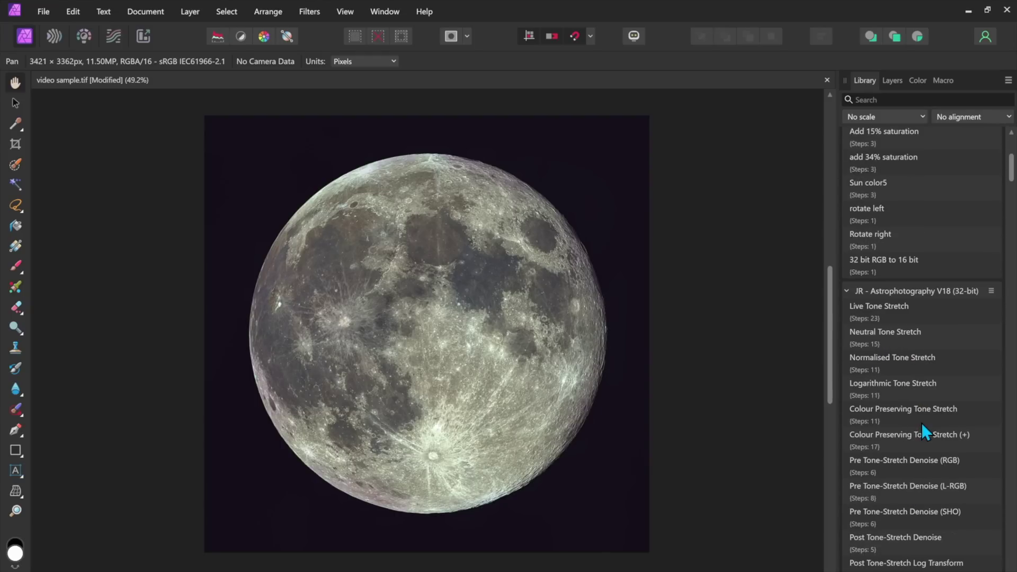
{"action": "scroll", "coordinate": [922, 427], "scroll_direction": "down", "scroll_amount": 3}
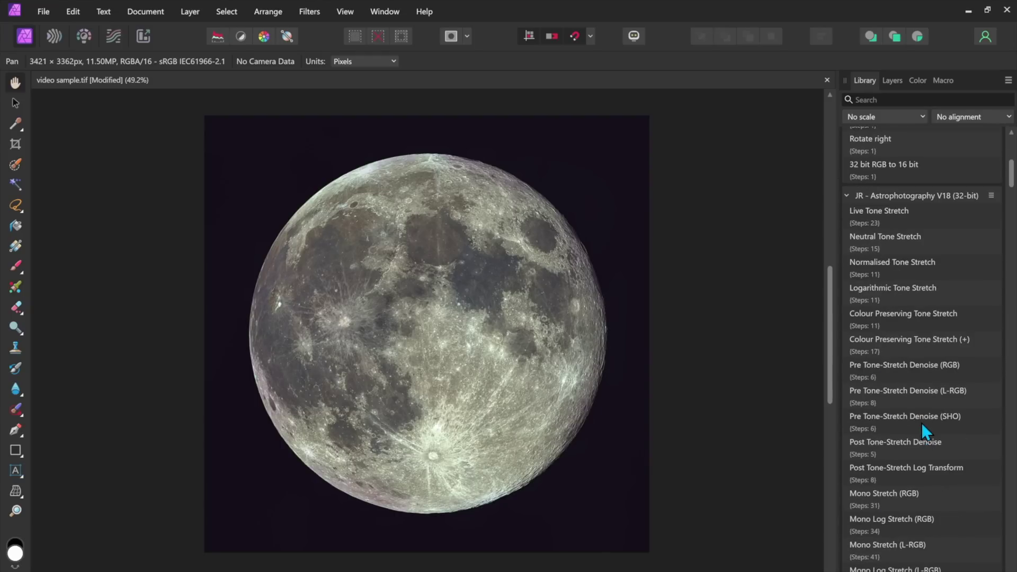
{"action": "scroll", "coordinate": [921, 424], "scroll_direction": "down", "scroll_amount": 6}
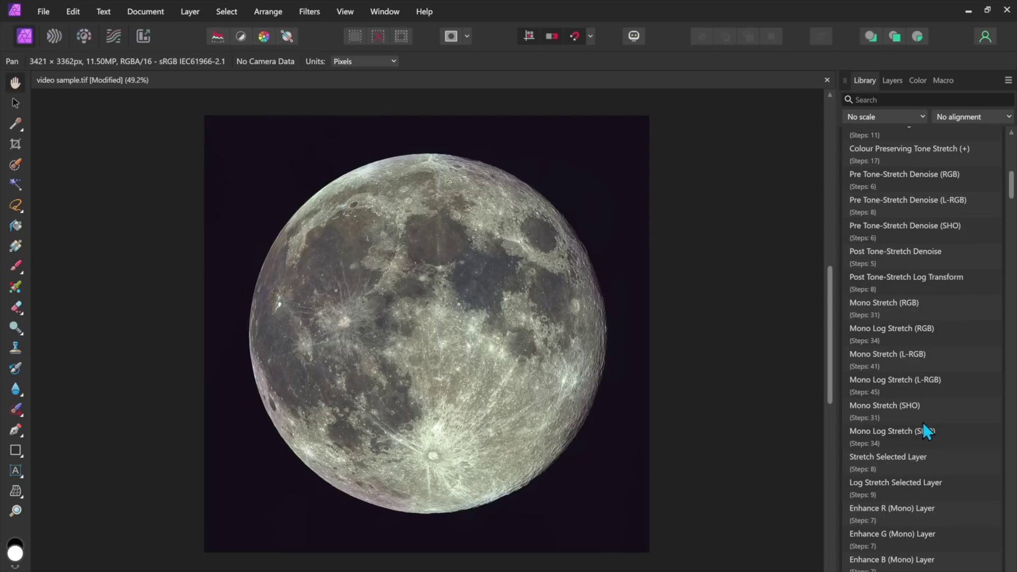
{"action": "scroll", "coordinate": [923, 427], "scroll_direction": "down", "scroll_amount": 20}
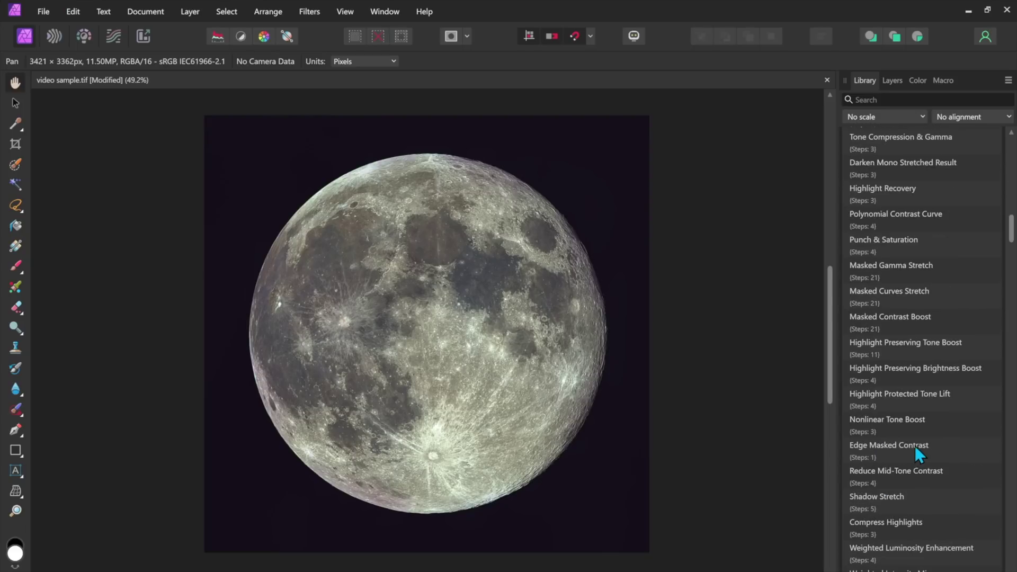
{"action": "scroll", "coordinate": [911, 448], "scroll_direction": "down", "scroll_amount": 20}
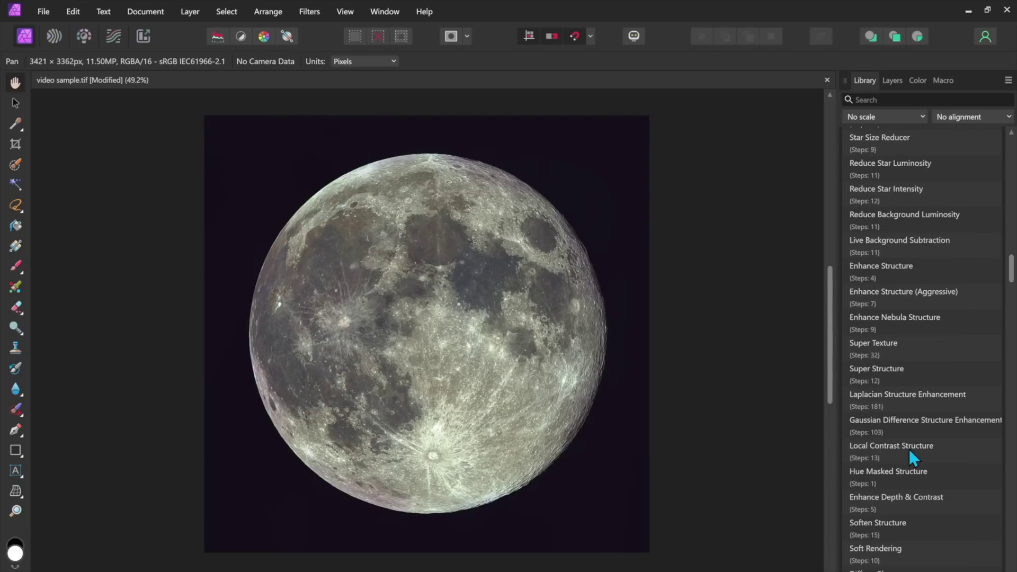
{"action": "scroll", "coordinate": [909, 450], "scroll_direction": "down", "scroll_amount": 17}
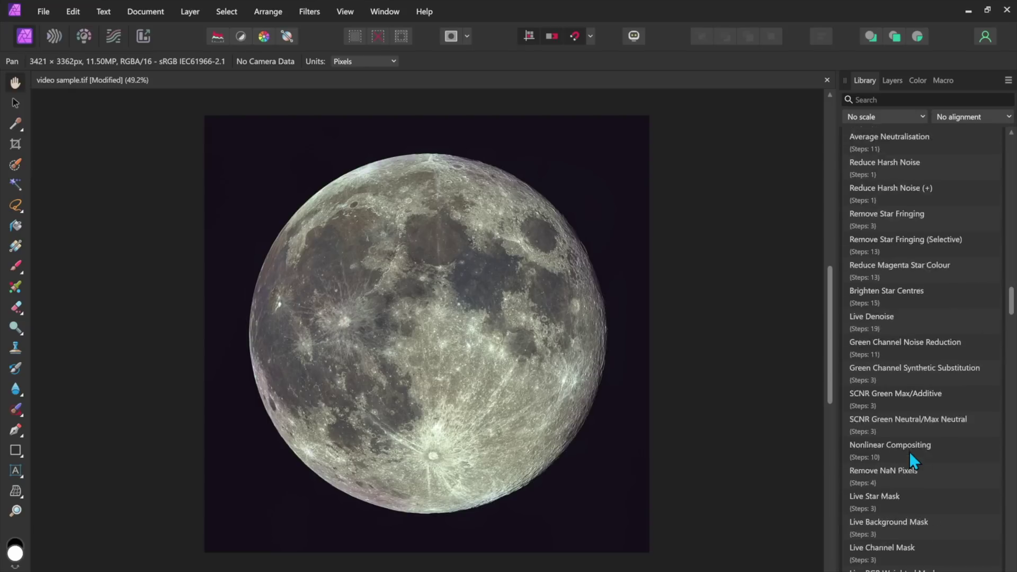
{"action": "scroll", "coordinate": [909, 452], "scroll_direction": "down", "scroll_amount": 3}
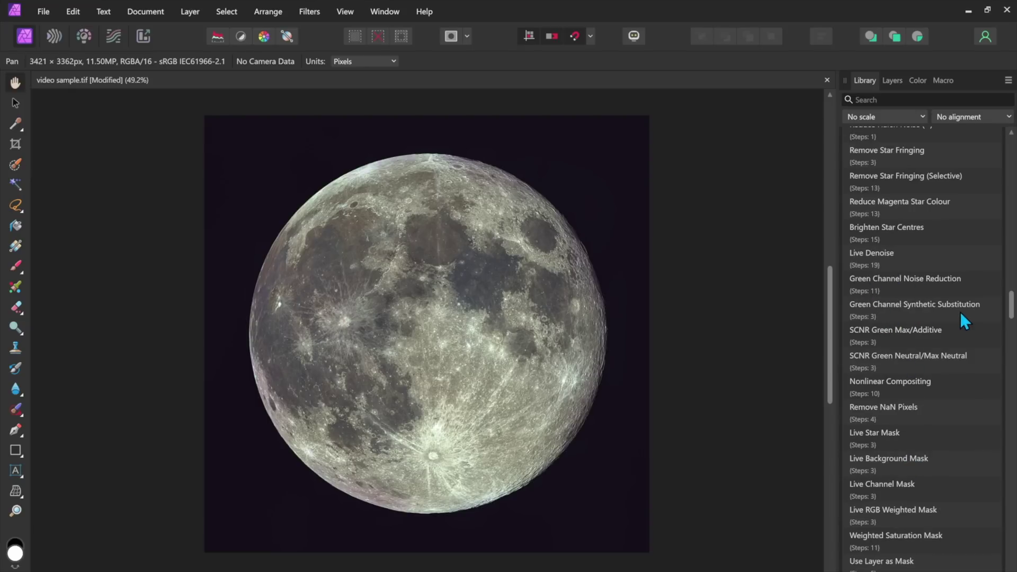
{"action": "left_click", "coordinate": [917, 311]}
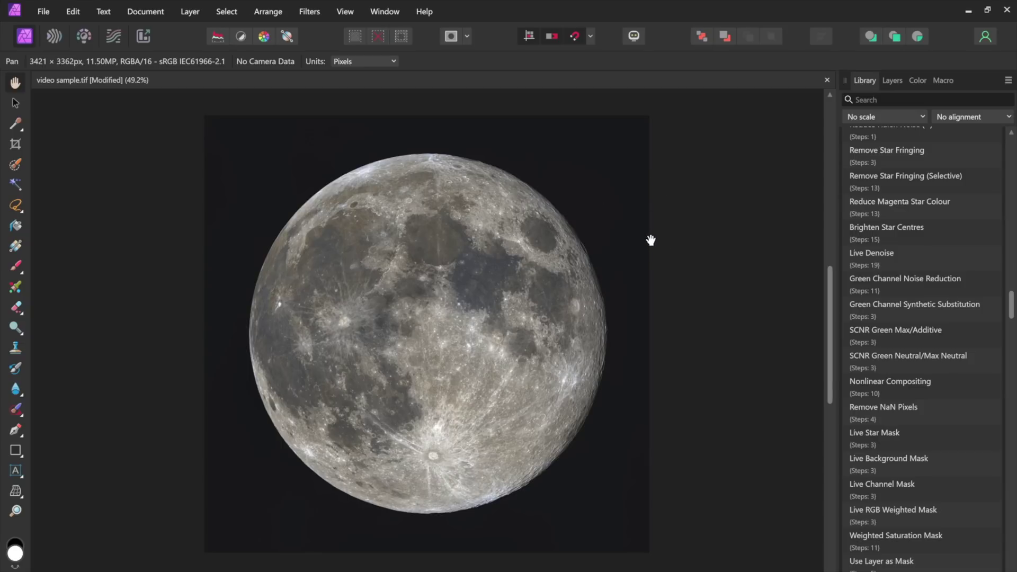
Step: View the moon at 100% and merge the visible layers into a new Pixel layer
{"action": "key", "text": "ctrl+1"}
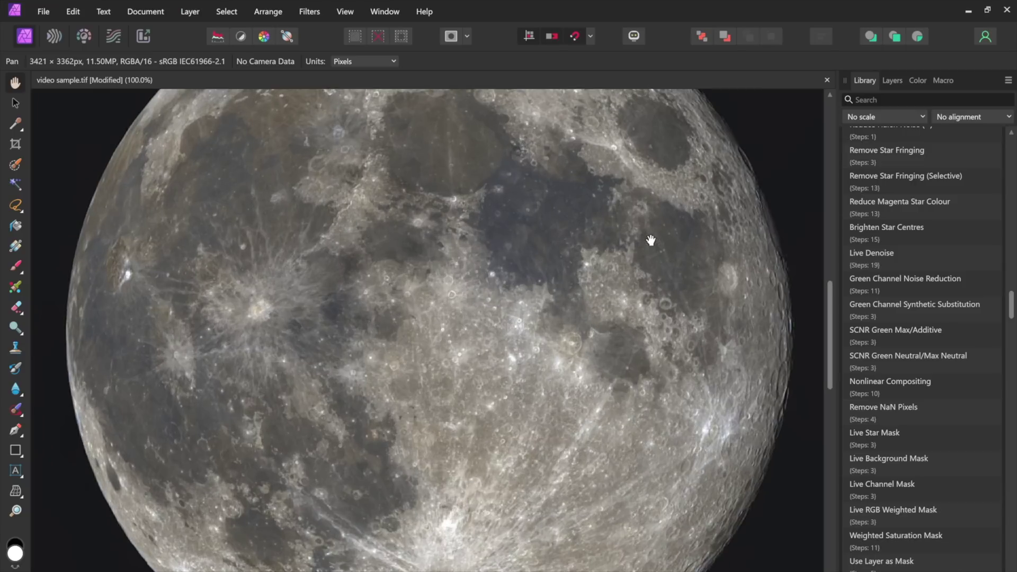
{"action": "left_click_drag", "start_coordinate": [535, 211], "coordinate": [567, 438]}
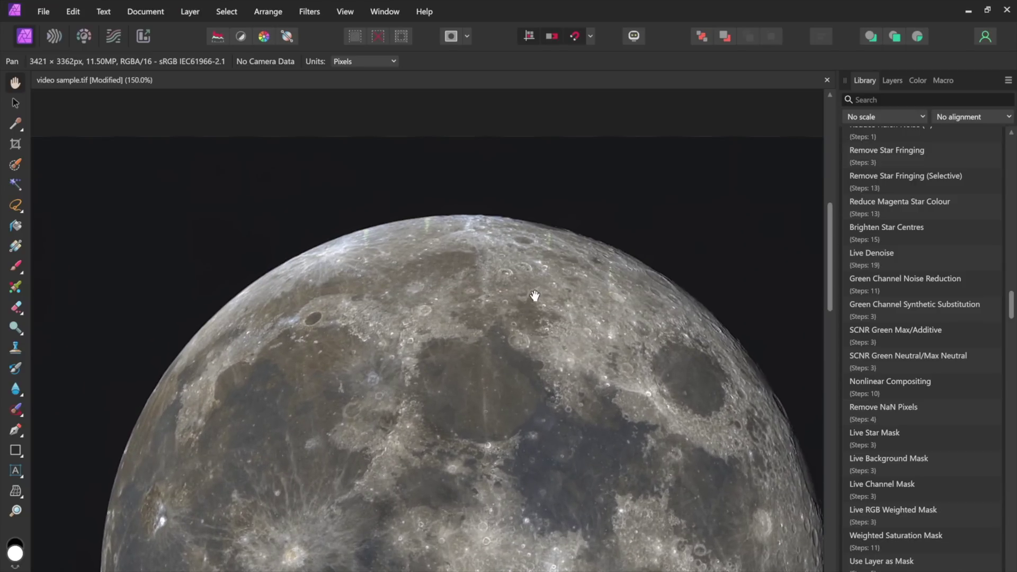
{"action": "scroll", "coordinate": [559, 234], "scroll_direction": "up", "scroll_amount": 2}
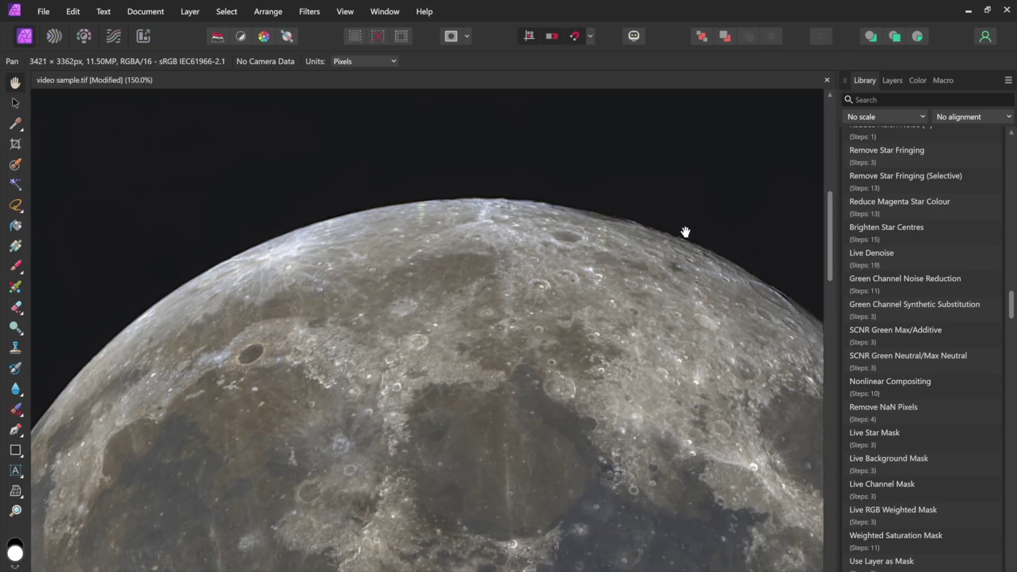
{"action": "left_click", "coordinate": [892, 81]}
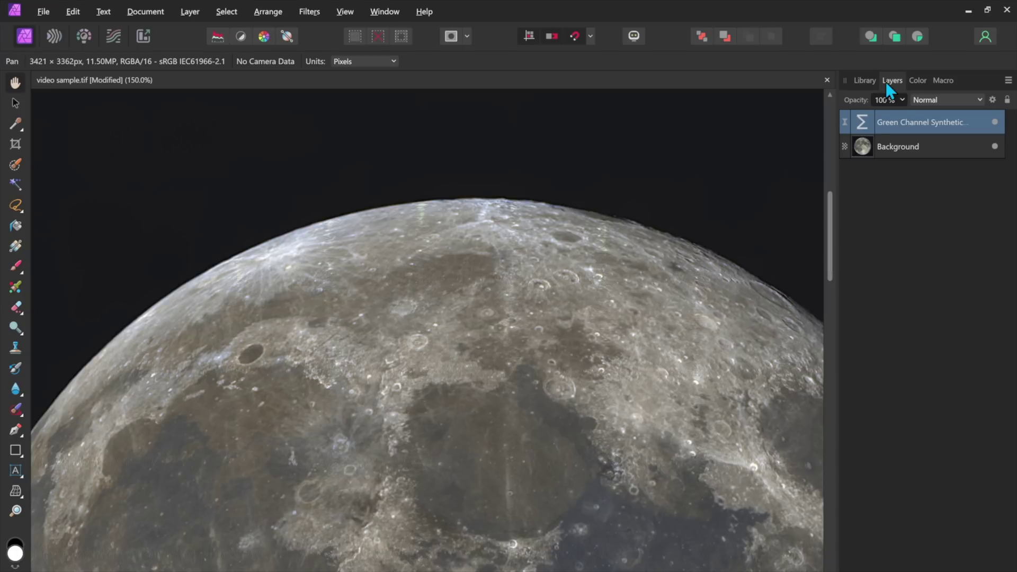
{"action": "key", "text": "ctrl+shift+n"}
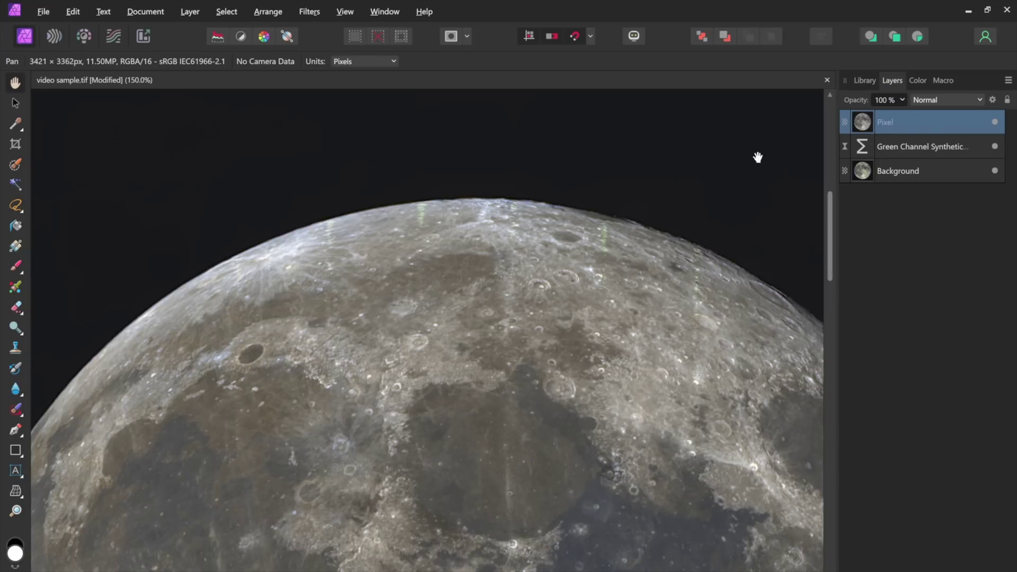
Step: Add an HSL adjustment with Saturation Shift set to -50%
{"action": "key", "text": "ctrl+u"}
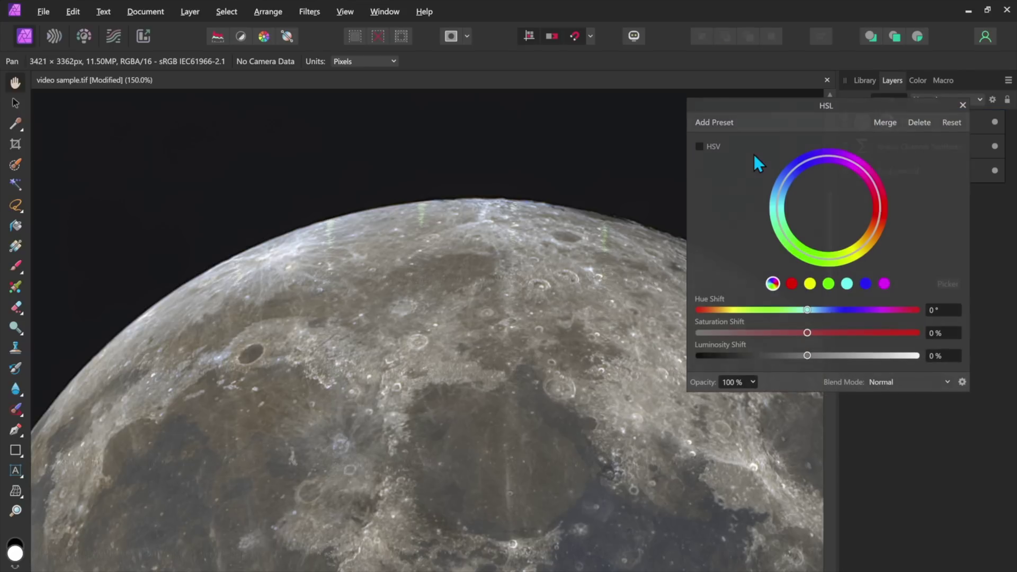
{"action": "left_click_drag", "start_coordinate": [806, 104], "coordinate": [871, 76]}
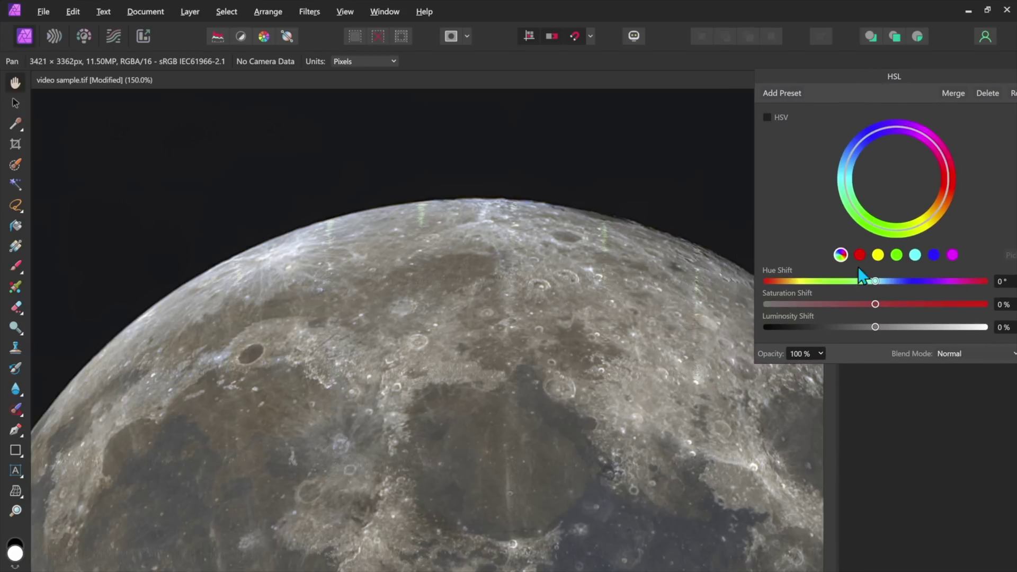
{"action": "left_click_drag", "start_coordinate": [875, 303], "coordinate": [756, 304]}
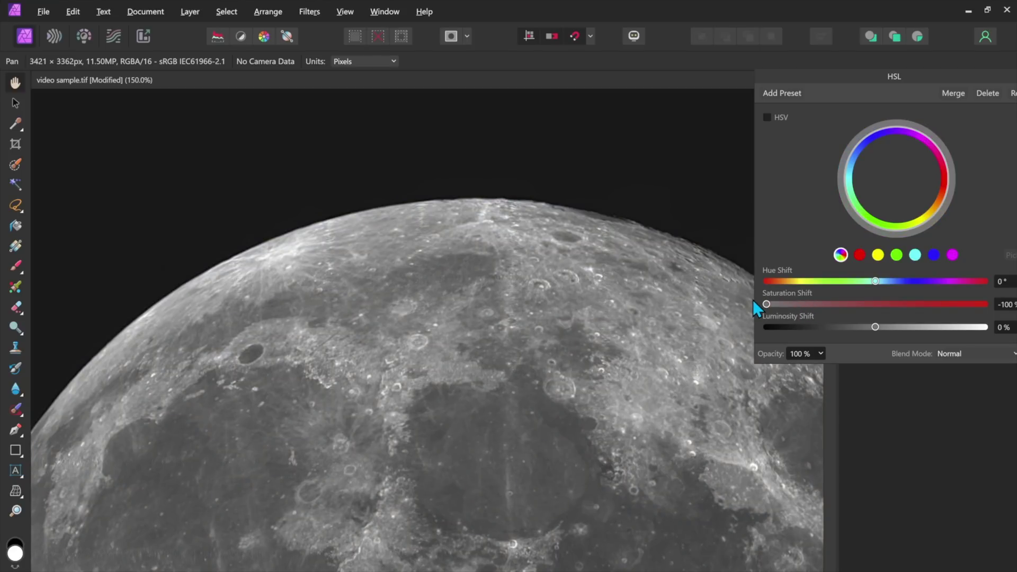
{"action": "left_click_drag", "start_coordinate": [754, 302], "coordinate": [875, 308]}
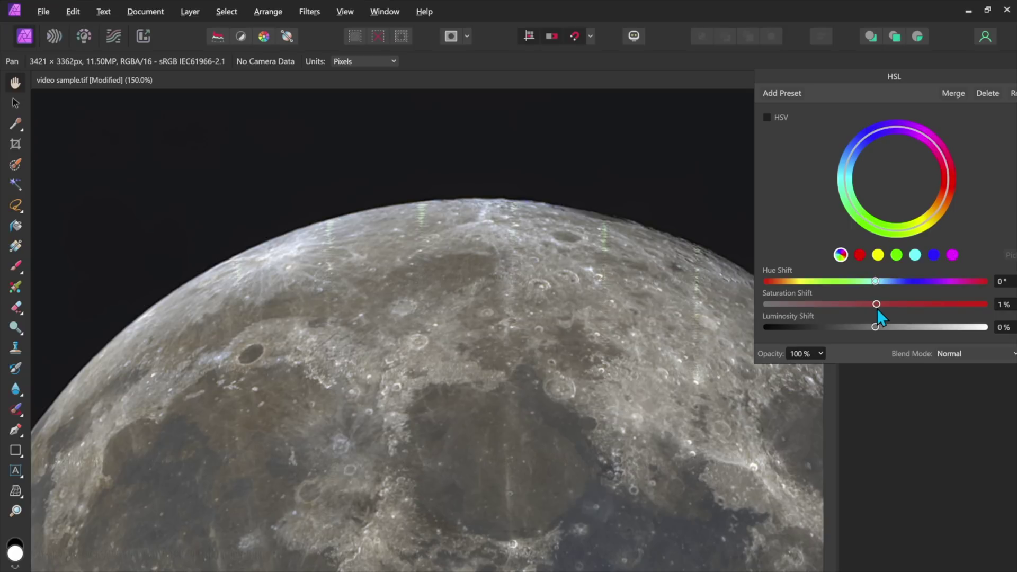
{"action": "left_click_drag", "start_coordinate": [876, 309], "coordinate": [821, 300]}
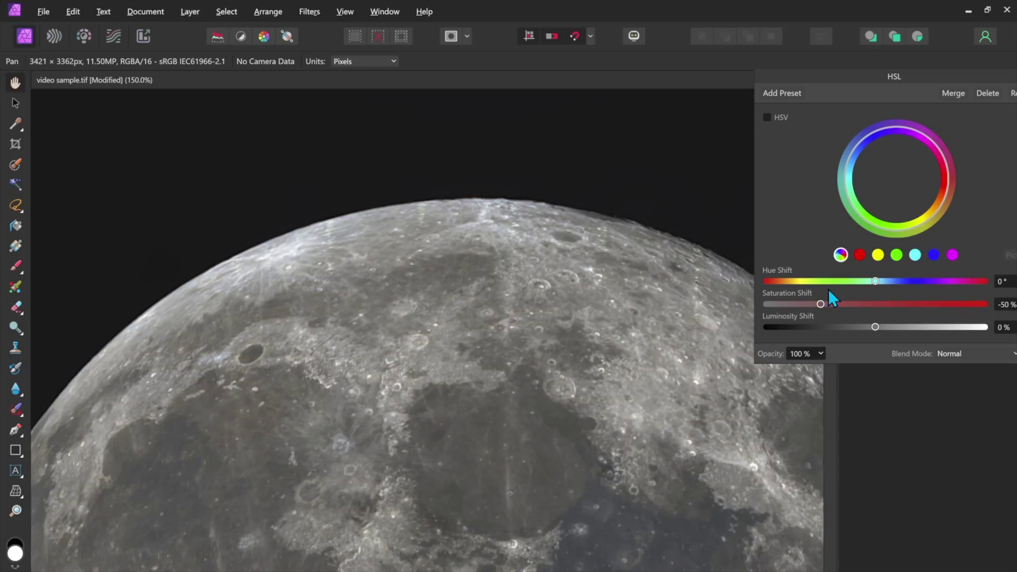
Step: Invert the HSL adjustment's mask and set up a white Paint Brush at 45 px
{"action": "left_click", "coordinate": [190, 12]}
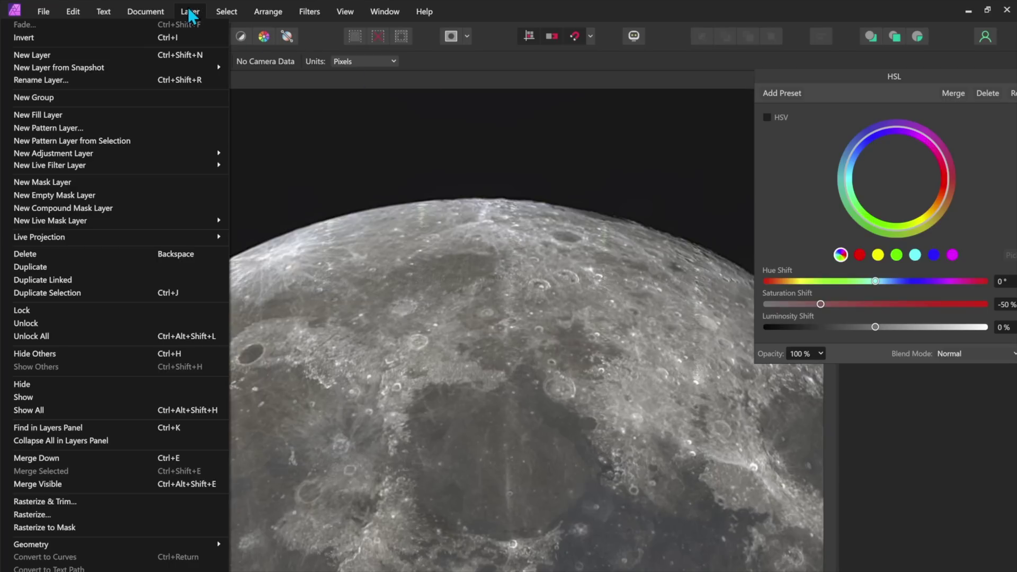
{"action": "left_click", "coordinate": [179, 40]}
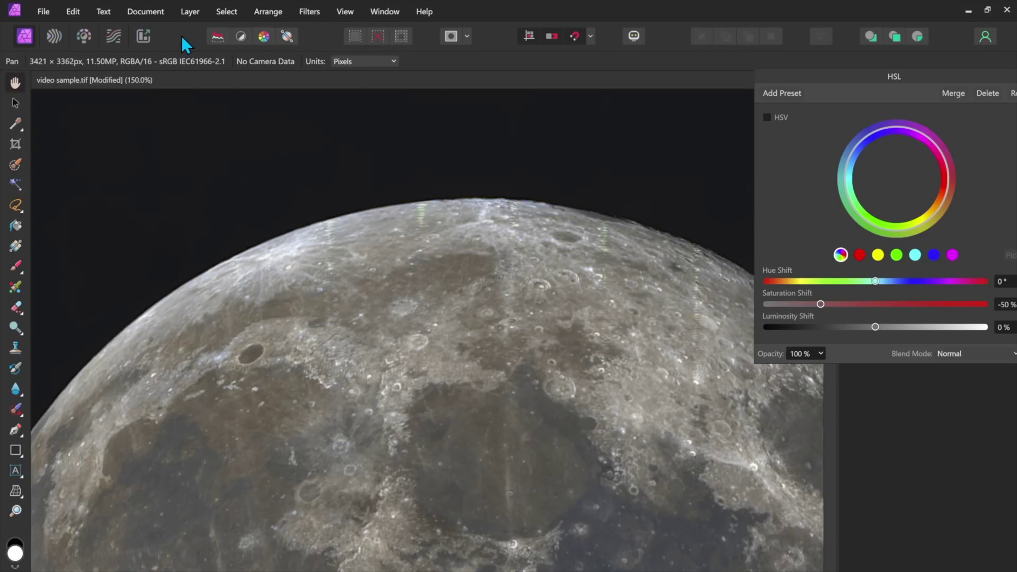
{"action": "left_click", "coordinate": [17, 260]}
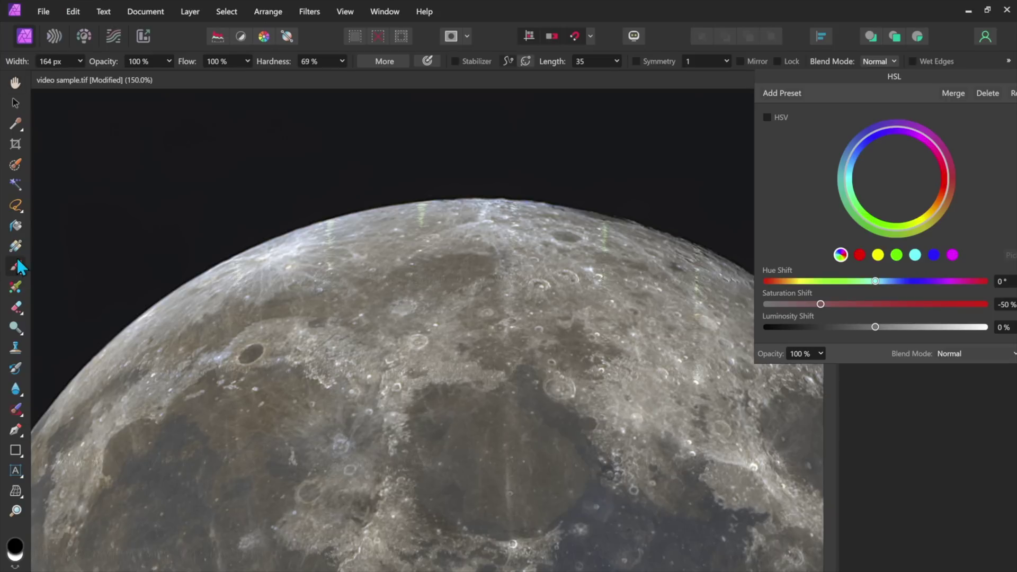
{"action": "left_click_drag", "start_coordinate": [819, 81], "coordinate": [110, 44]}
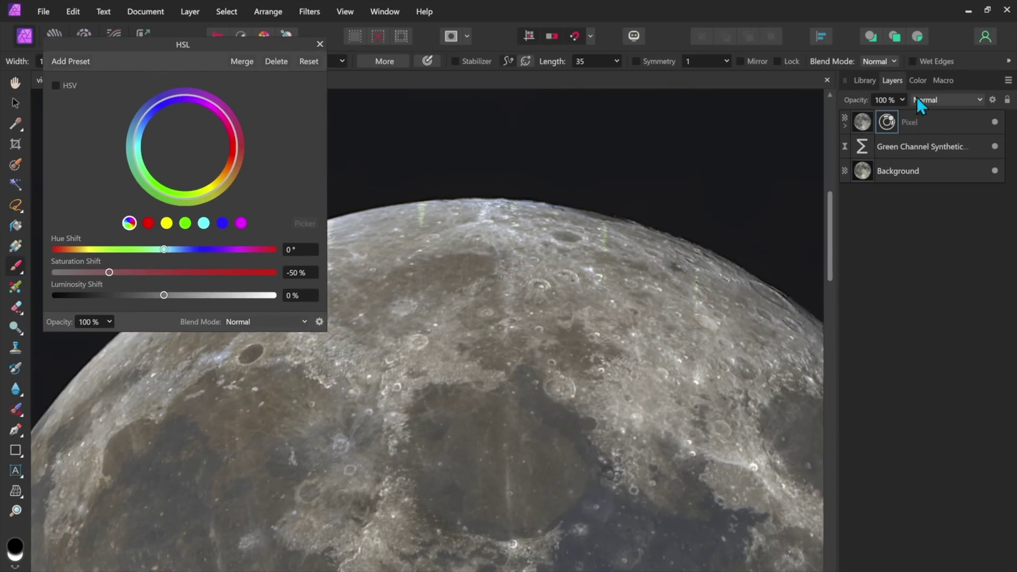
{"action": "left_click", "coordinate": [918, 81]}
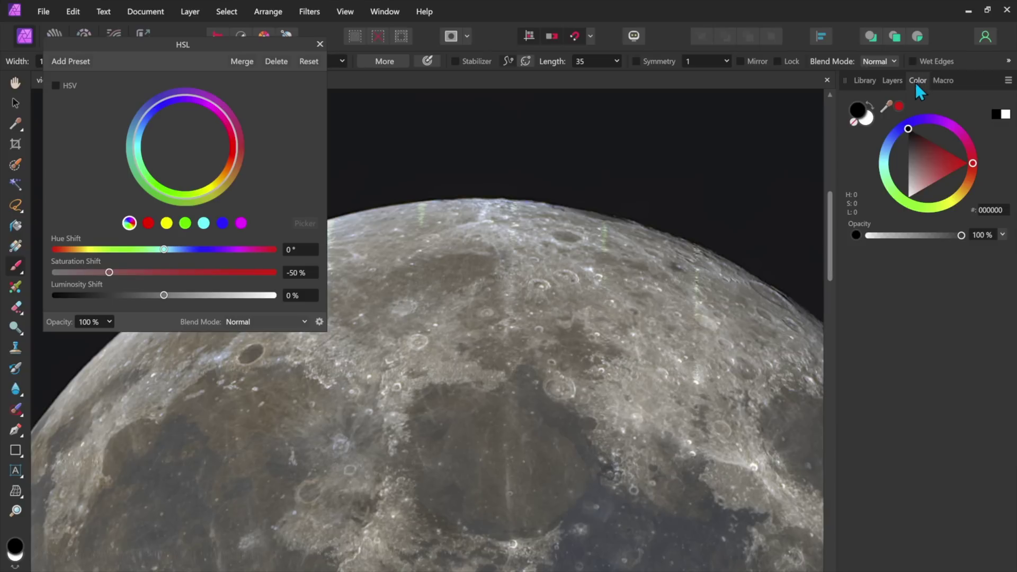
{"action": "left_click", "coordinate": [866, 119]}
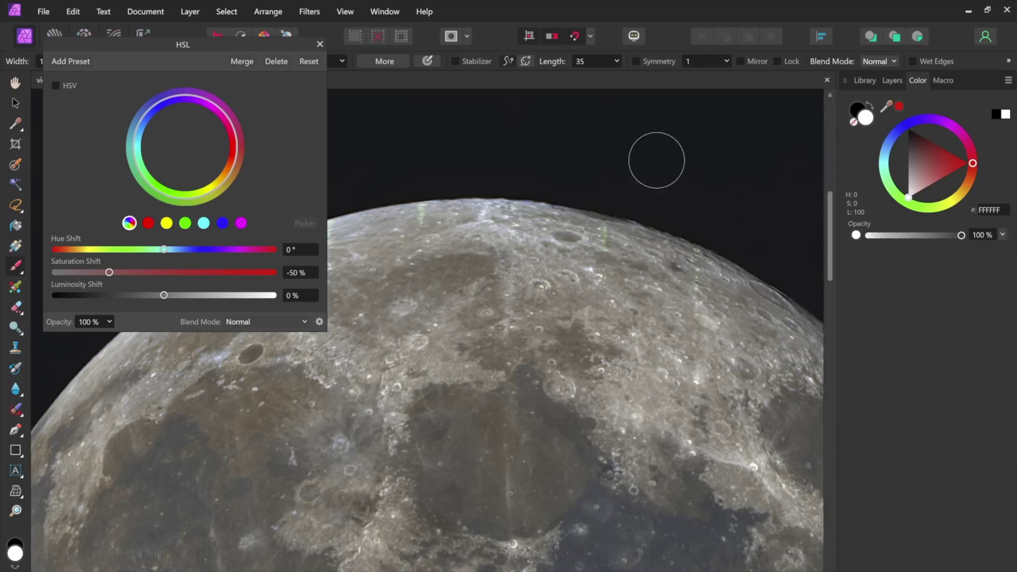
{"action": "key", "text": "bracketleft"}
{"action": "key", "text": "bracketleft"}
{"action": "key", "text": "bracketleft"}
{"action": "key", "text": "bracketleft"}
{"action": "key", "text": "bracketleft"}
{"action": "key", "text": "bracketleft"}
Step: Inspect the limb from the right edge past Tycho to the western maria, then close HSL
{"action": "left_click_drag", "start_coordinate": [684, 345], "coordinate": [453, 169]}
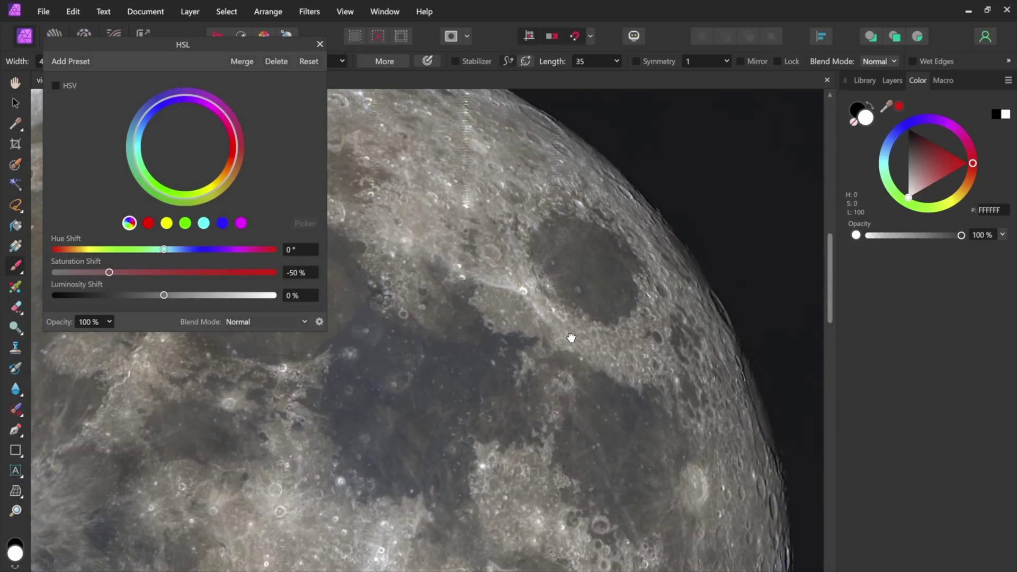
{"action": "left_click_drag", "start_coordinate": [571, 337], "coordinate": [556, 313]}
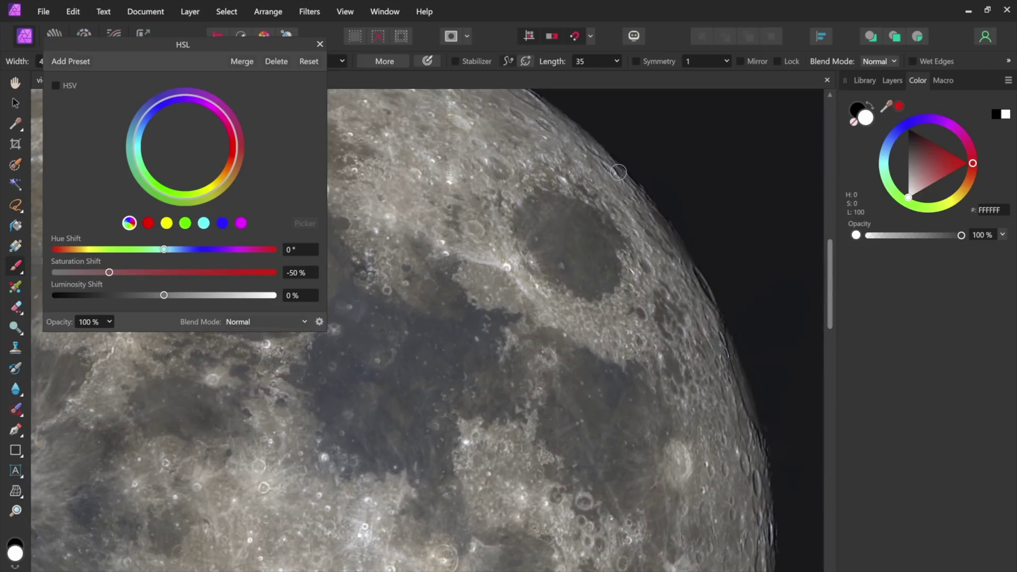
{"action": "left_click_drag", "start_coordinate": [672, 379], "coordinate": [674, 214]}
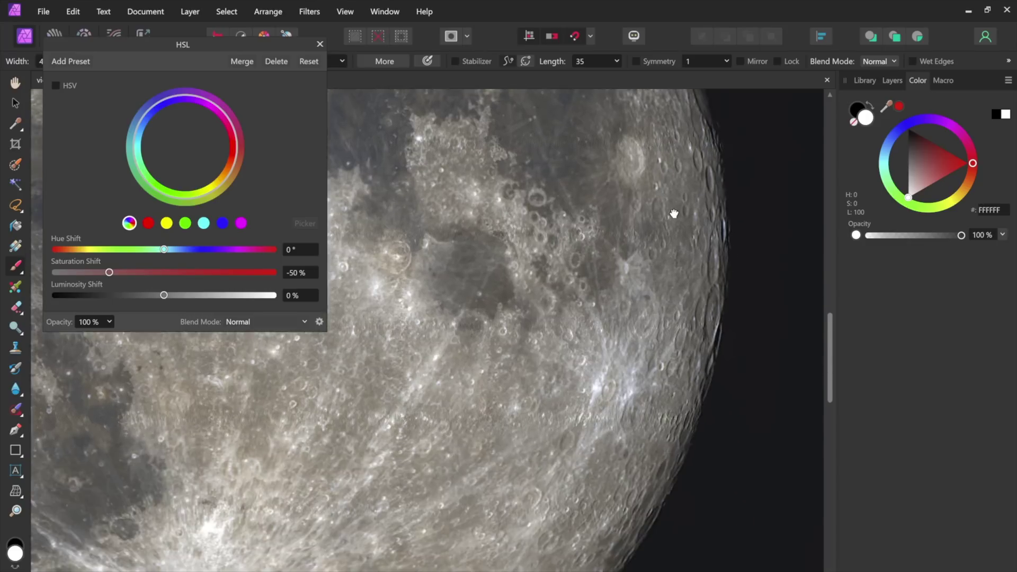
{"action": "left_click_drag", "start_coordinate": [676, 350], "coordinate": [704, 307]}
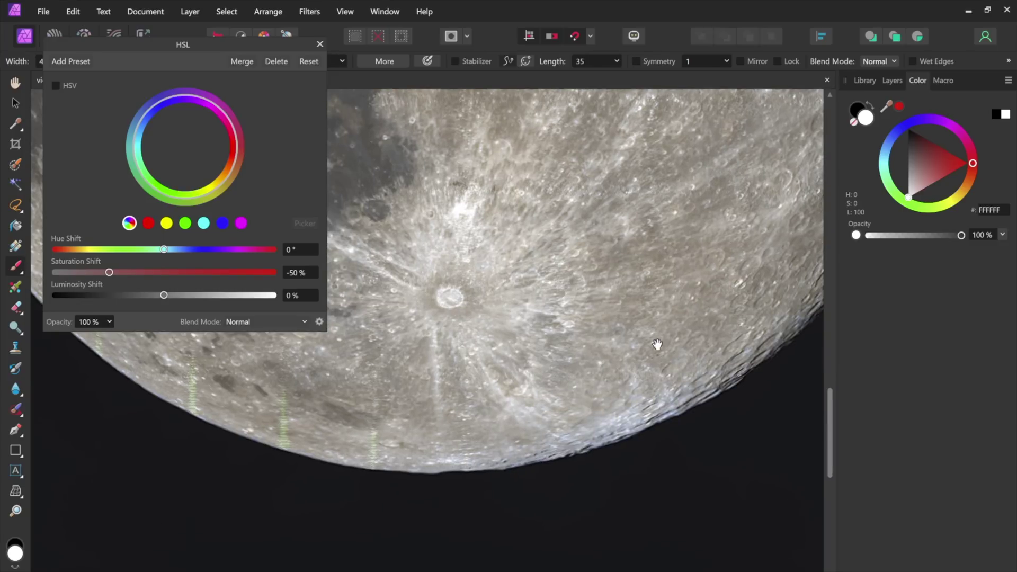
{"action": "left_click_drag", "start_coordinate": [657, 345], "coordinate": [722, 371]}
{"action": "left_click_drag", "start_coordinate": [425, 270], "coordinate": [624, 437]}
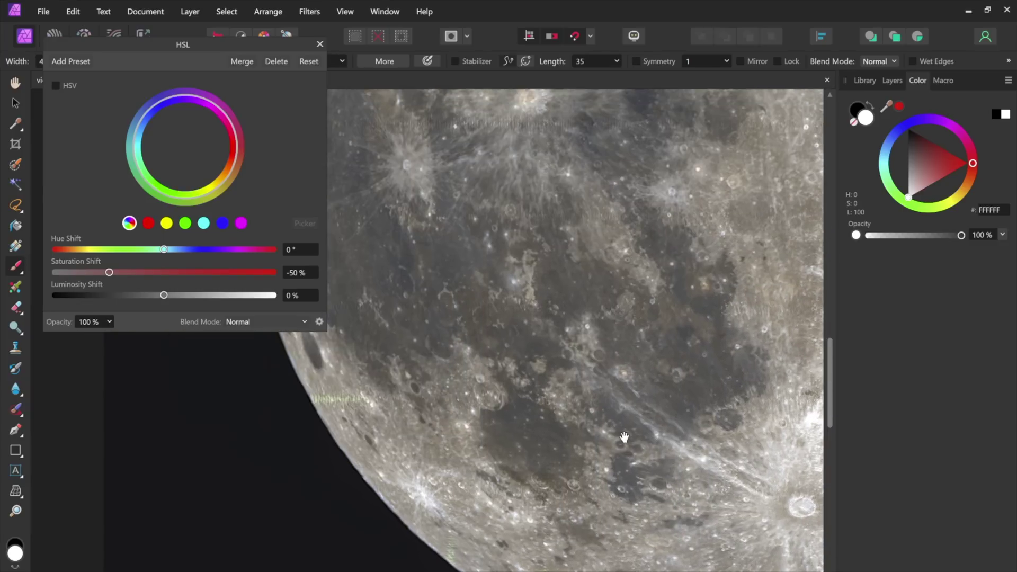
{"action": "left_click_drag", "start_coordinate": [546, 345], "coordinate": [646, 434]}
{"action": "left_click_drag", "start_coordinate": [615, 380], "coordinate": [586, 460]}
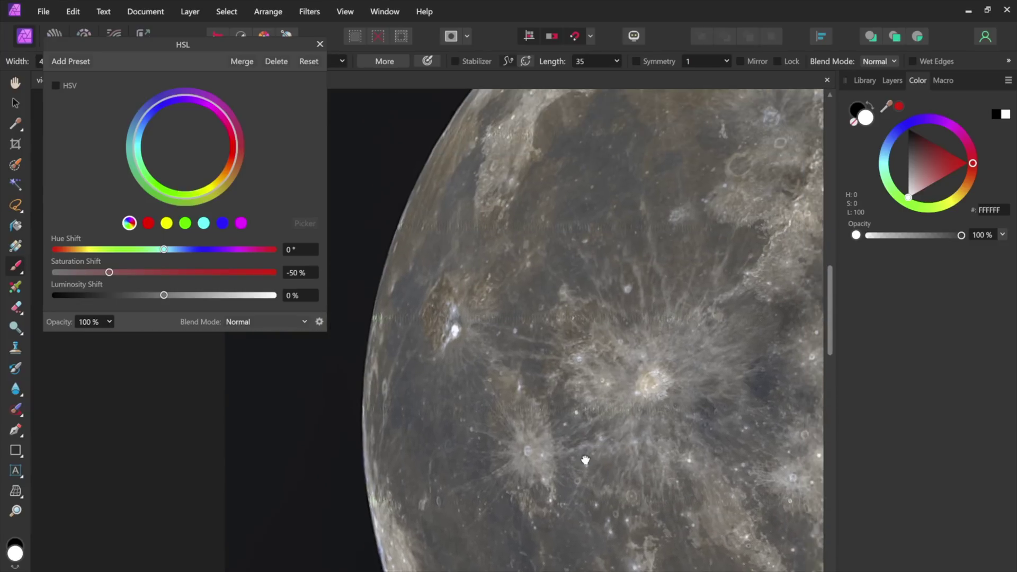
{"action": "left_click_drag", "start_coordinate": [617, 292], "coordinate": [306, 358]}
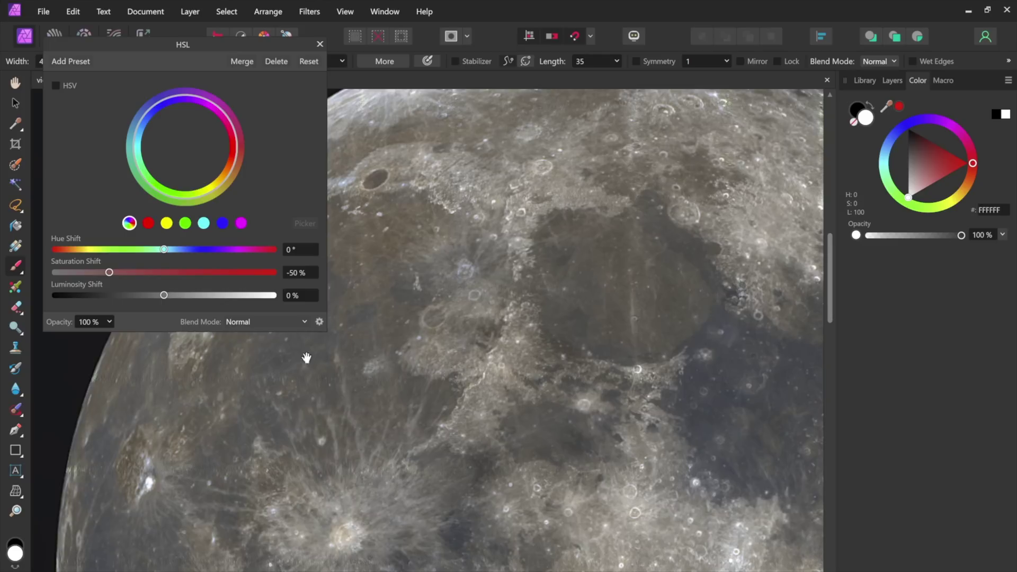
{"action": "left_click", "coordinate": [320, 45]}
Step: Fit the moon to the window, show the macro Library, and switch to the Hand tool
{"action": "key", "text": "ctrl+0"}
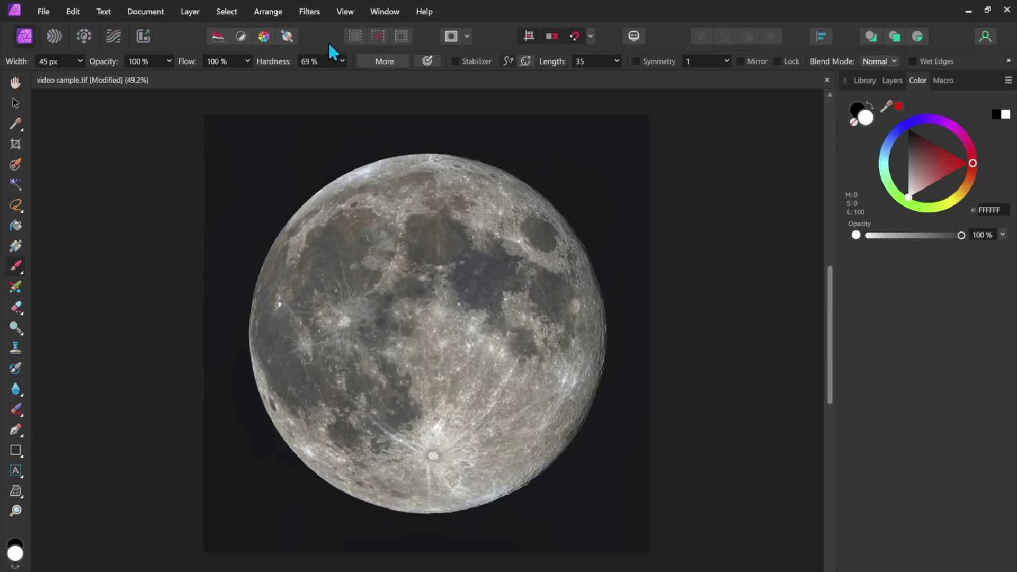
{"action": "left_click", "coordinate": [866, 81]}
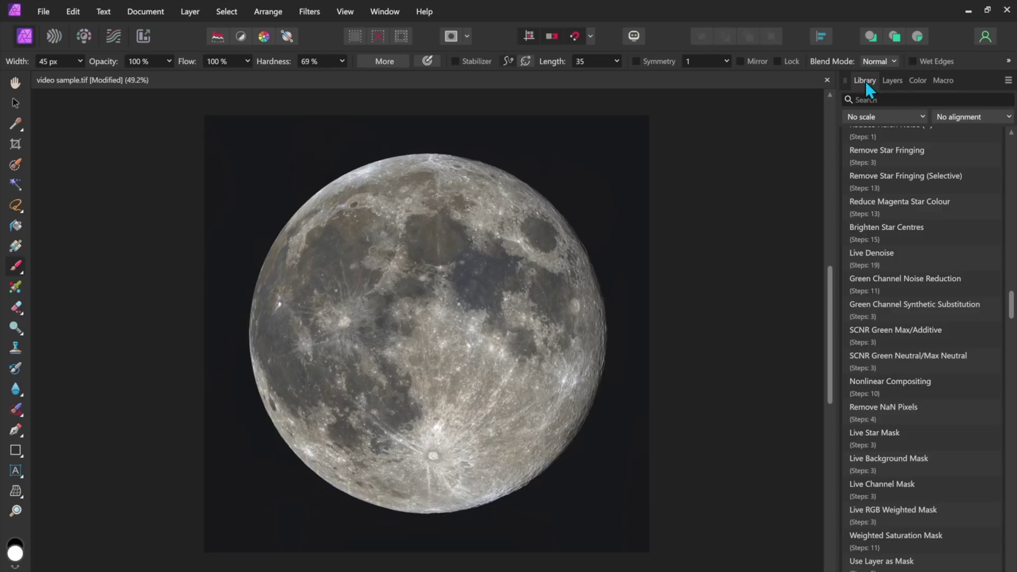
{"action": "left_click", "coordinate": [892, 81]}
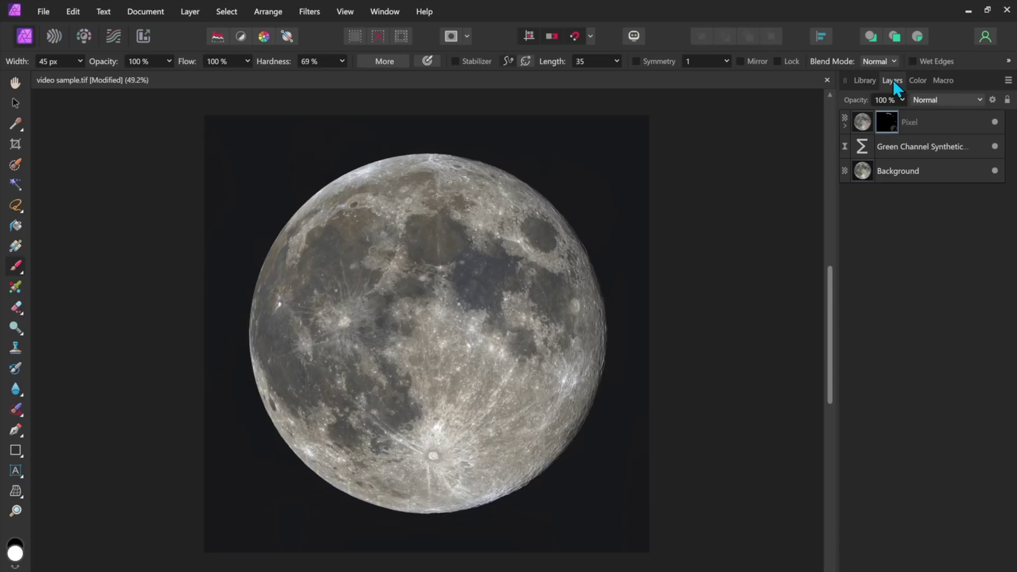
{"action": "left_click", "coordinate": [862, 82]}
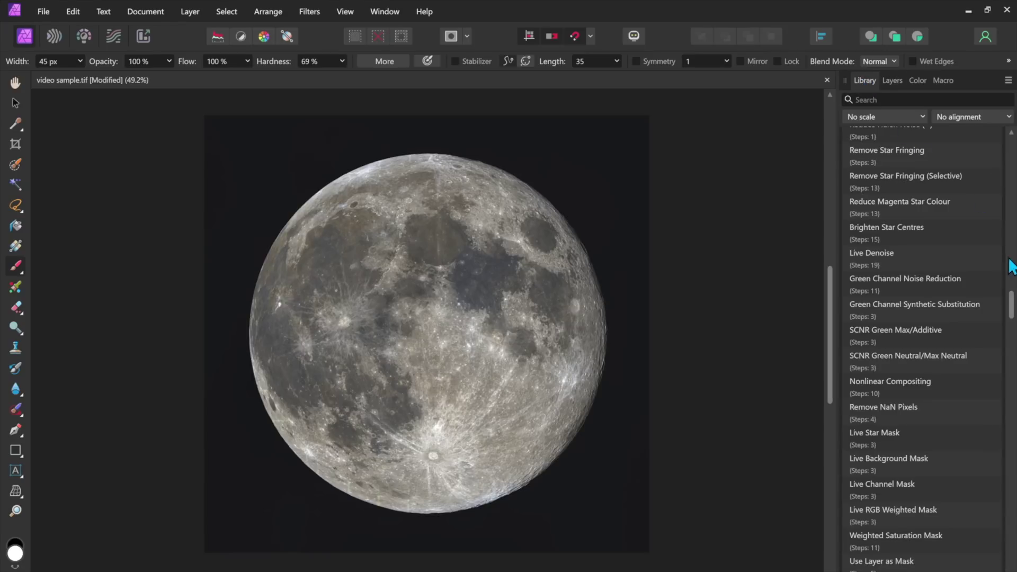
{"action": "key", "text": "h"}
{"action": "scroll", "coordinate": [883, 523], "scroll_direction": "up", "scroll_amount": 15}
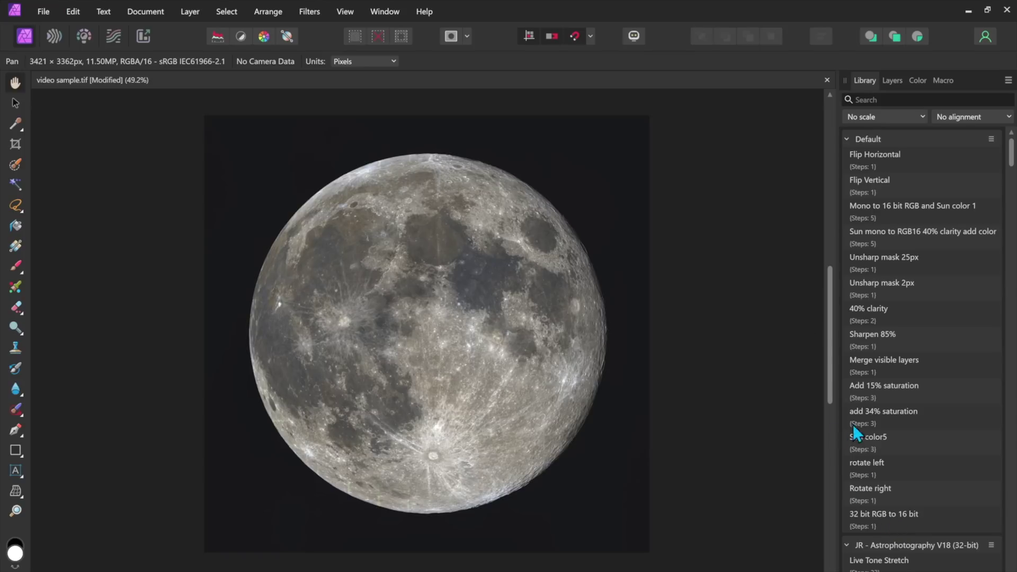
Step: Open the moon in Topaz Photo AI via Filters > Plugins > Topaz Labs
{"action": "left_click", "coordinate": [307, 11]}
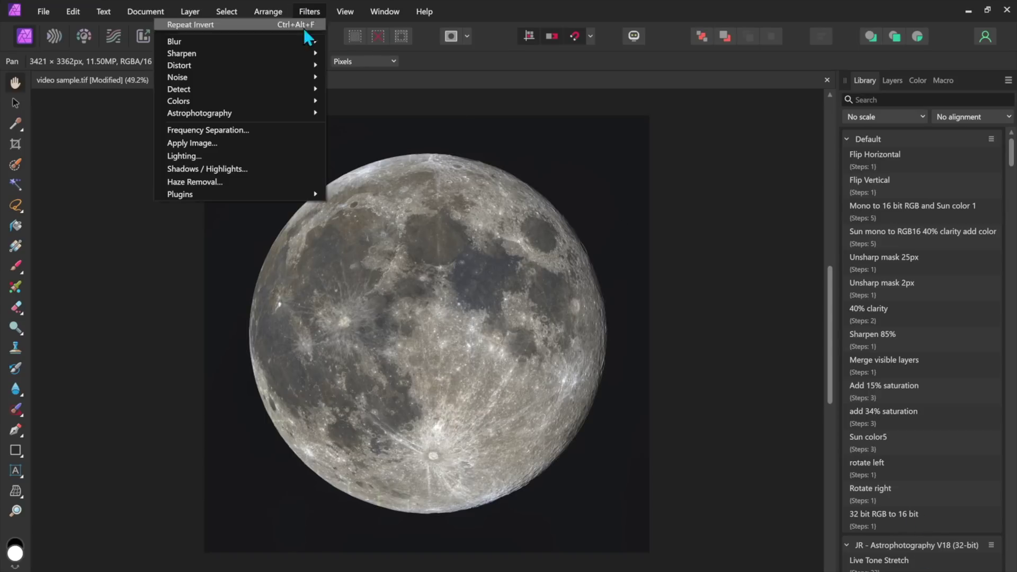
{"action": "mouse_move", "coordinate": [271, 194]}
{"action": "mouse_move", "coordinate": [91, 219]}
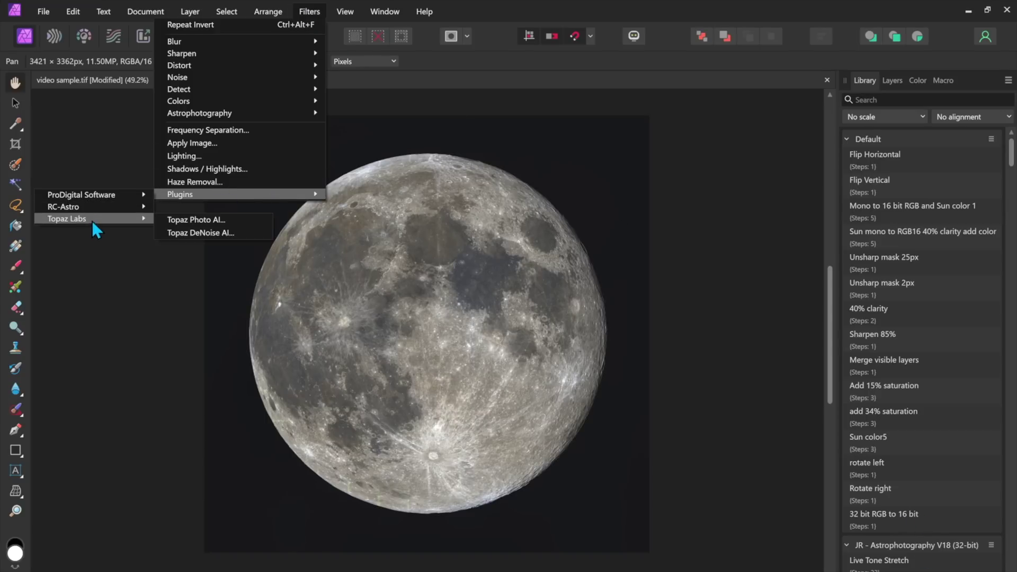
{"action": "left_click", "coordinate": [179, 221]}
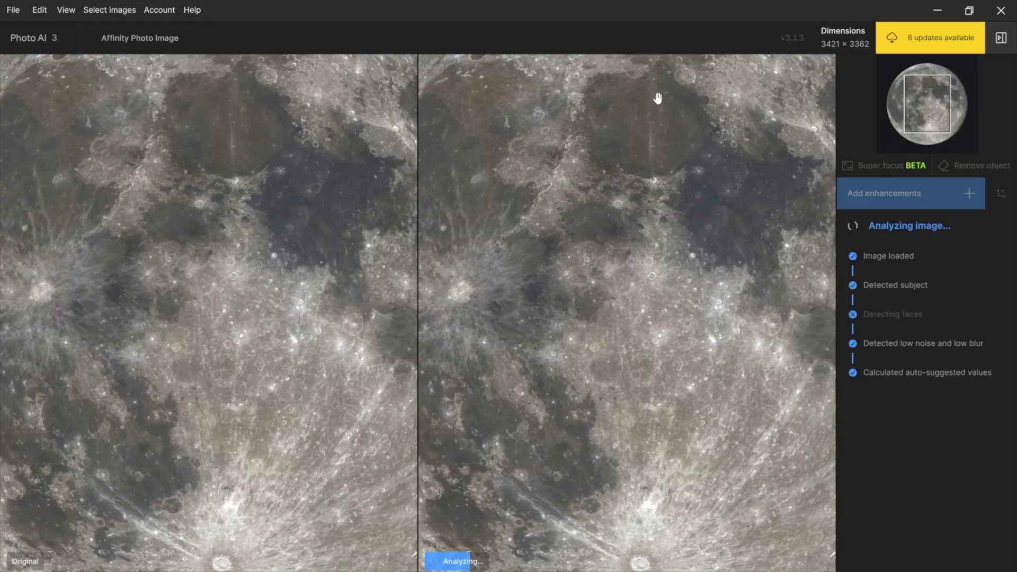
{"action": "left_click", "coordinate": [661, 98]}
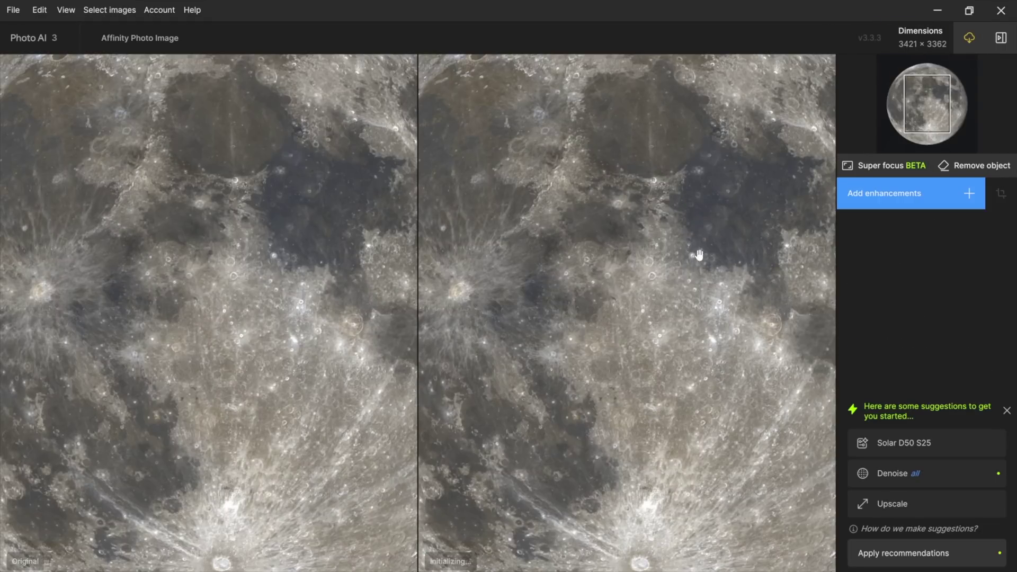
Step: Zoom and pan around the lunar surface, then reopen the presets and enhancements list
{"action": "left_click", "coordinate": [882, 196]}
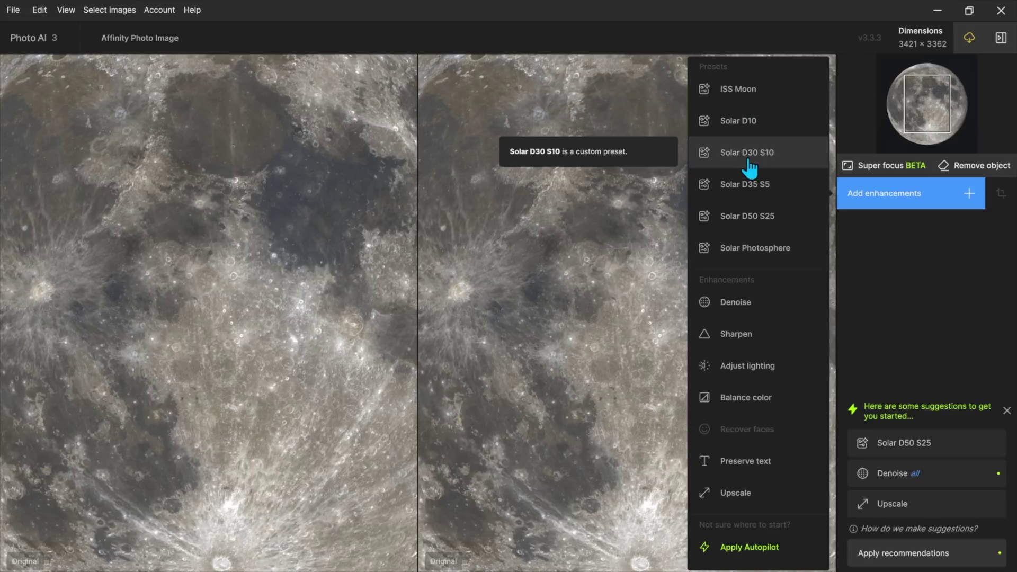
{"action": "left_click", "coordinate": [900, 197]}
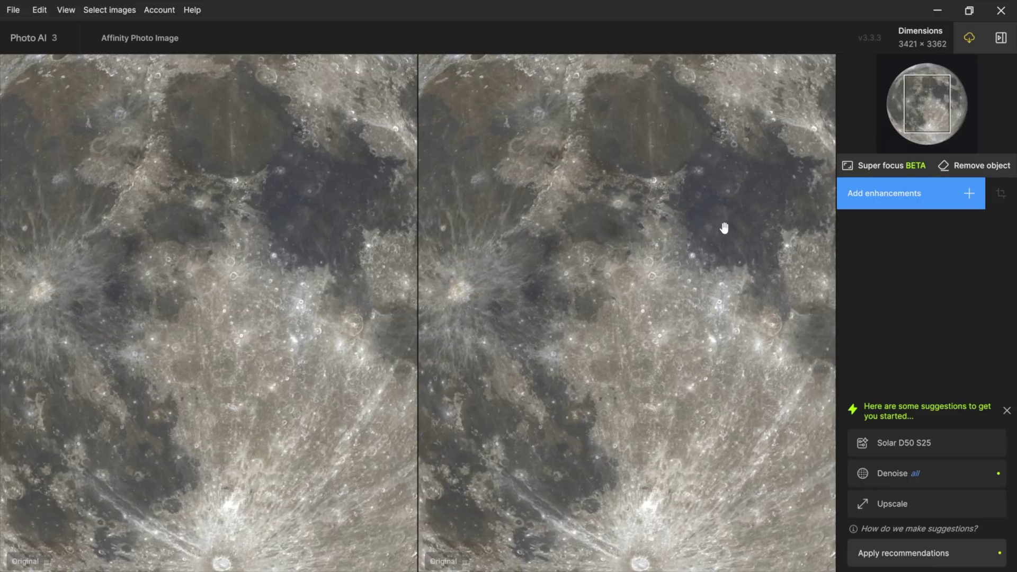
{"action": "scroll", "coordinate": [724, 228], "scroll_direction": "up", "scroll_amount": 3}
{"action": "left_click_drag", "start_coordinate": [724, 228], "coordinate": [792, 458]}
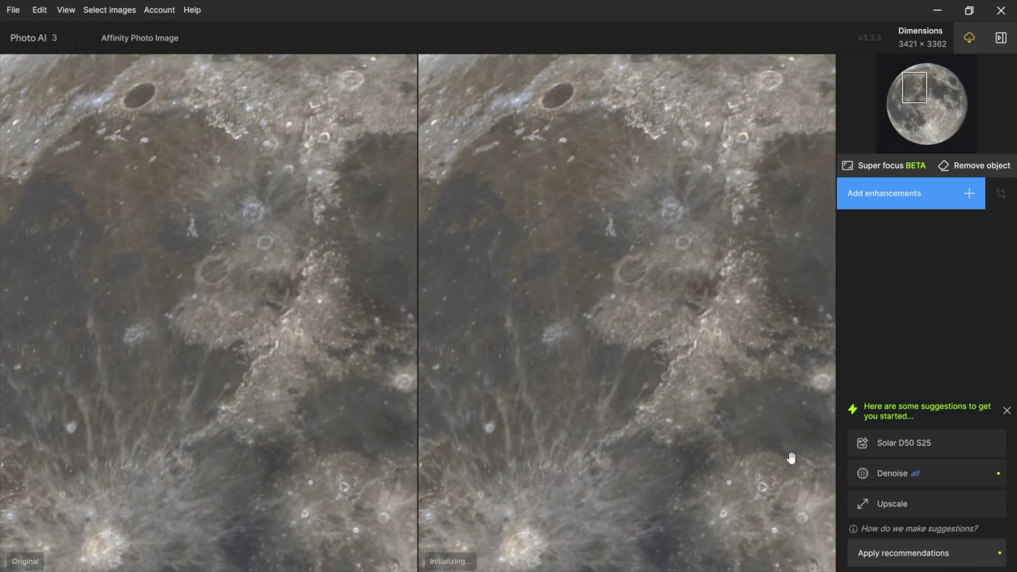
{"action": "left_click_drag", "start_coordinate": [640, 356], "coordinate": [673, 194]}
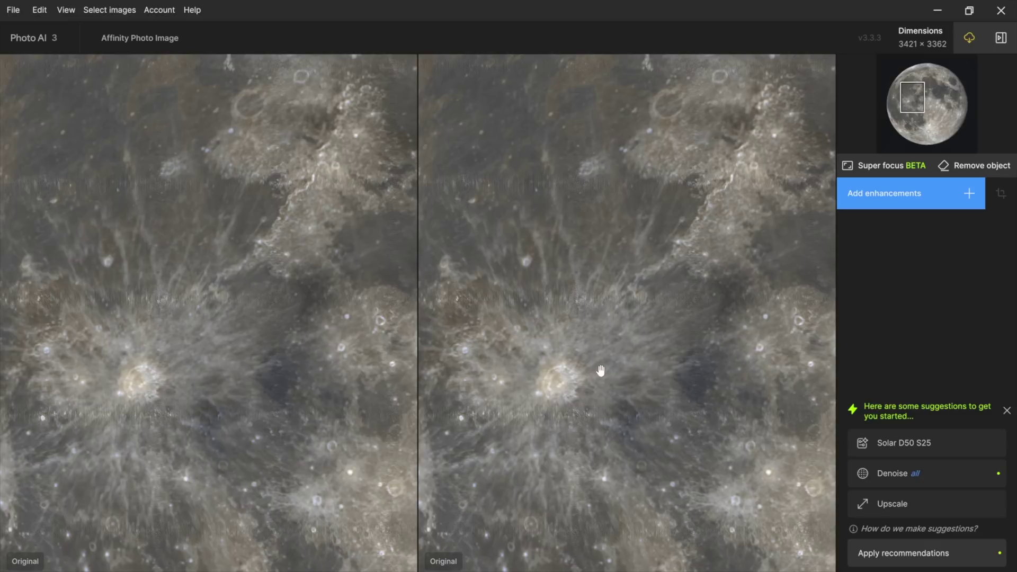
{"action": "left_click", "coordinate": [935, 197]}
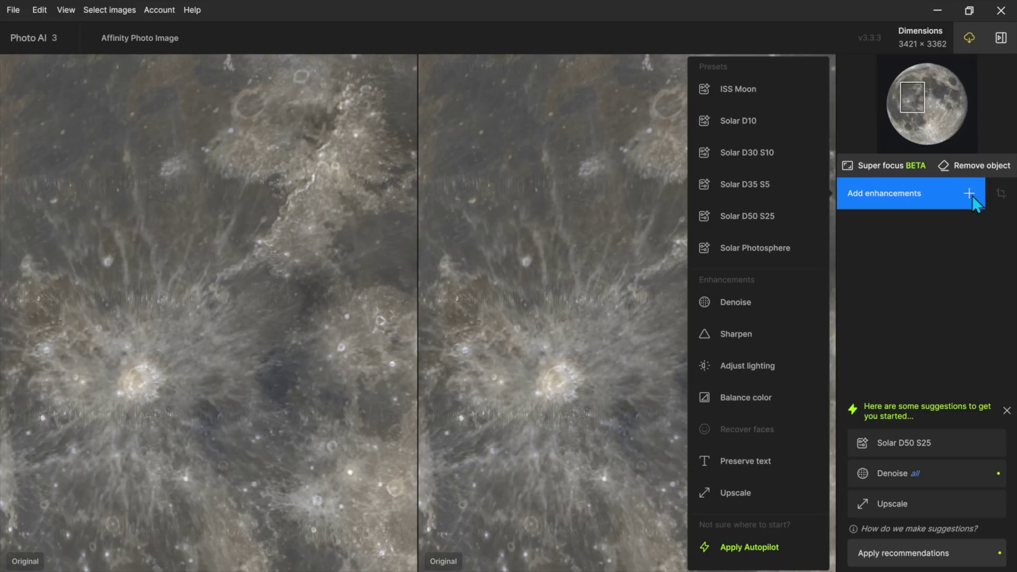
Step: Add a Denoise enhancement using the Extreme model, Minor deblur 1 and minimum Strength
{"action": "left_click", "coordinate": [745, 305]}
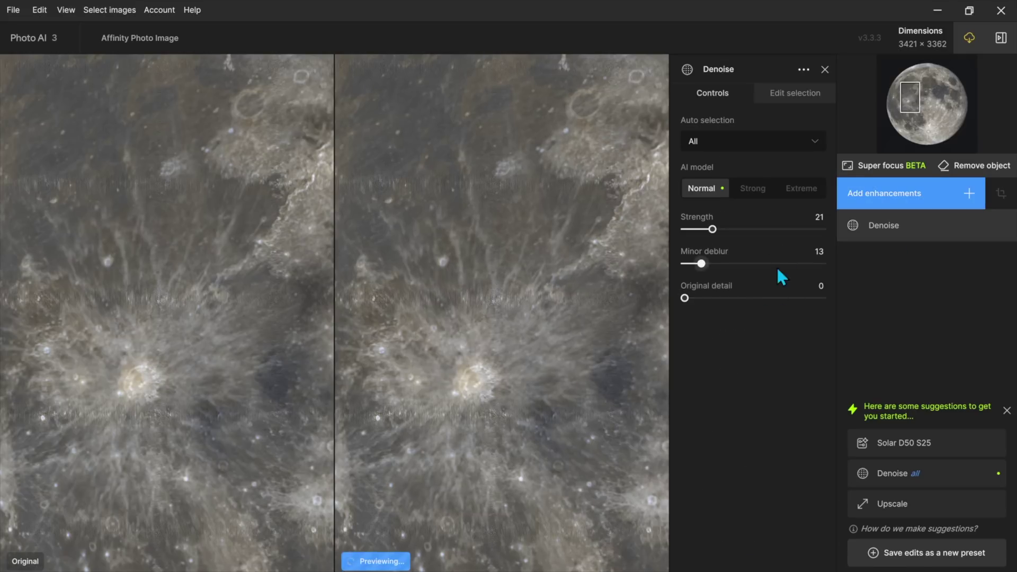
{"action": "left_click", "coordinate": [798, 190]}
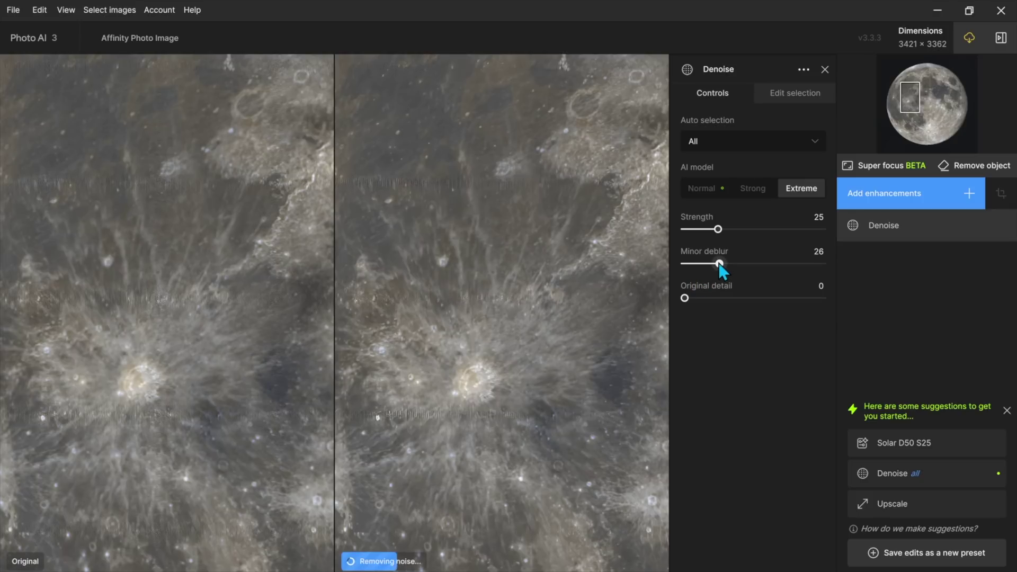
{"action": "left_click_drag", "start_coordinate": [720, 263], "coordinate": [685, 264]}
{"action": "left_click_drag", "start_coordinate": [719, 229], "coordinate": [666, 227]}
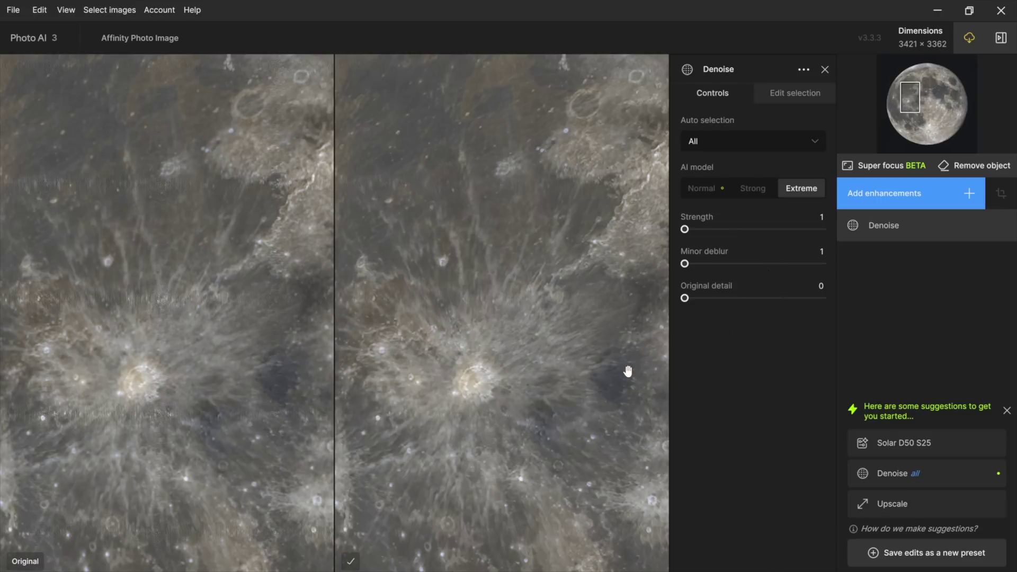
Step: Check the surface detail, raise denoise Strength to 3, and apply the result back
{"action": "mouse_move", "coordinate": [771, 142]}
{"action": "left_click_drag", "start_coordinate": [551, 161], "coordinate": [586, 317]}
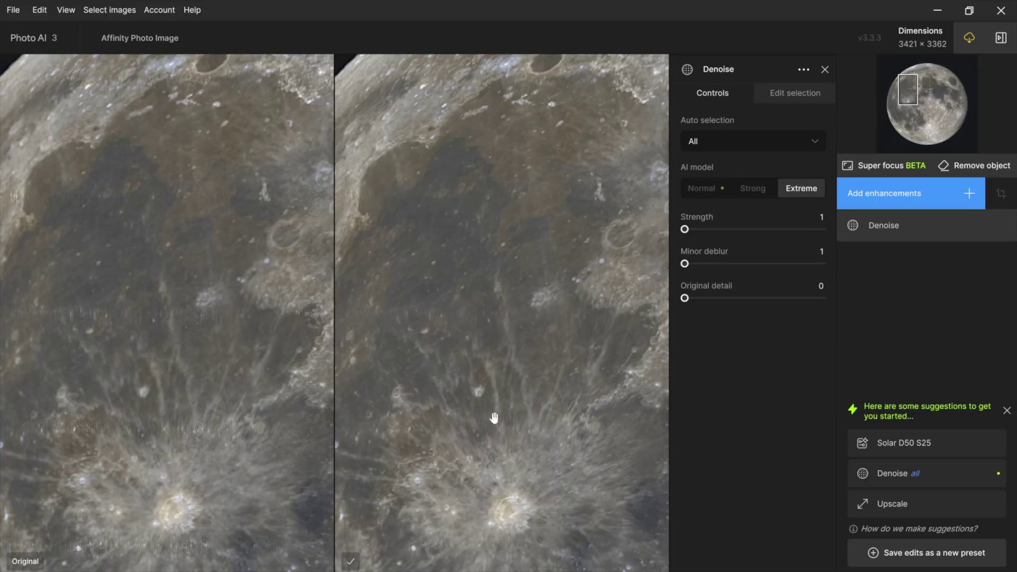
{"action": "left_click_drag", "start_coordinate": [524, 496], "coordinate": [504, 300]}
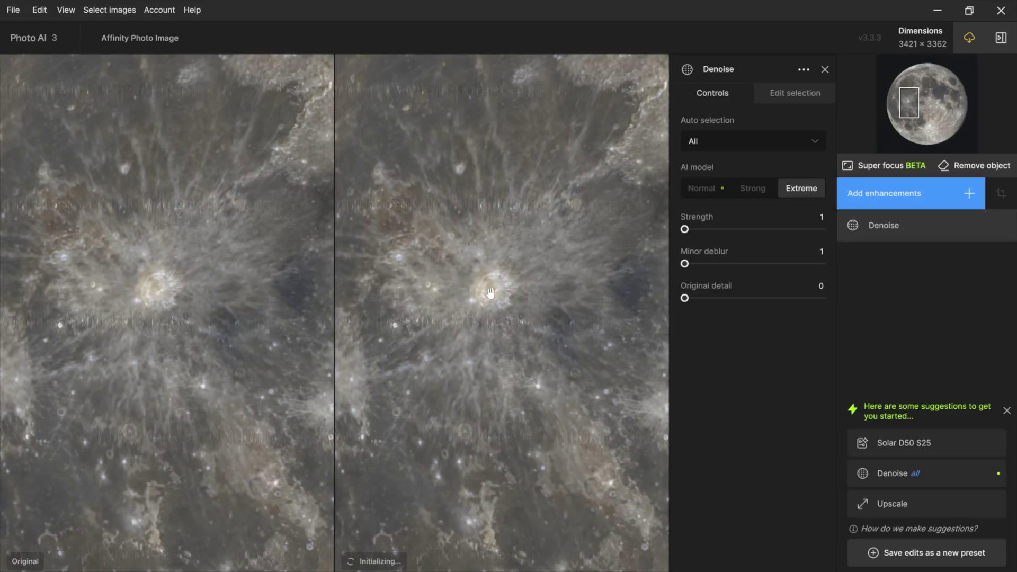
{"action": "left_click_drag", "start_coordinate": [544, 450], "coordinate": [389, 438]}
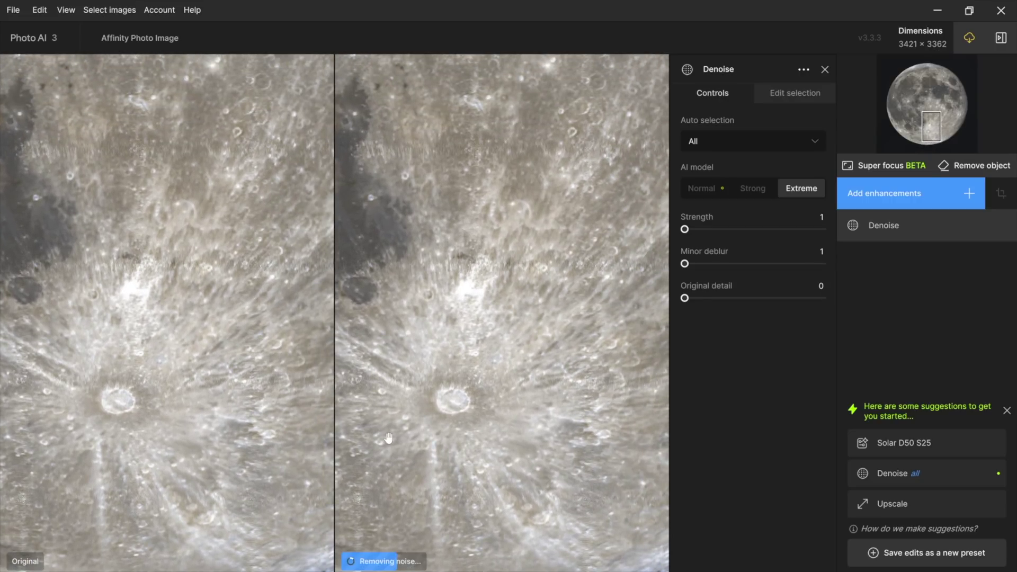
{"action": "left_click_drag", "start_coordinate": [497, 364], "coordinate": [472, 525]}
{"action": "left_click_drag", "start_coordinate": [477, 297], "coordinate": [515, 433]}
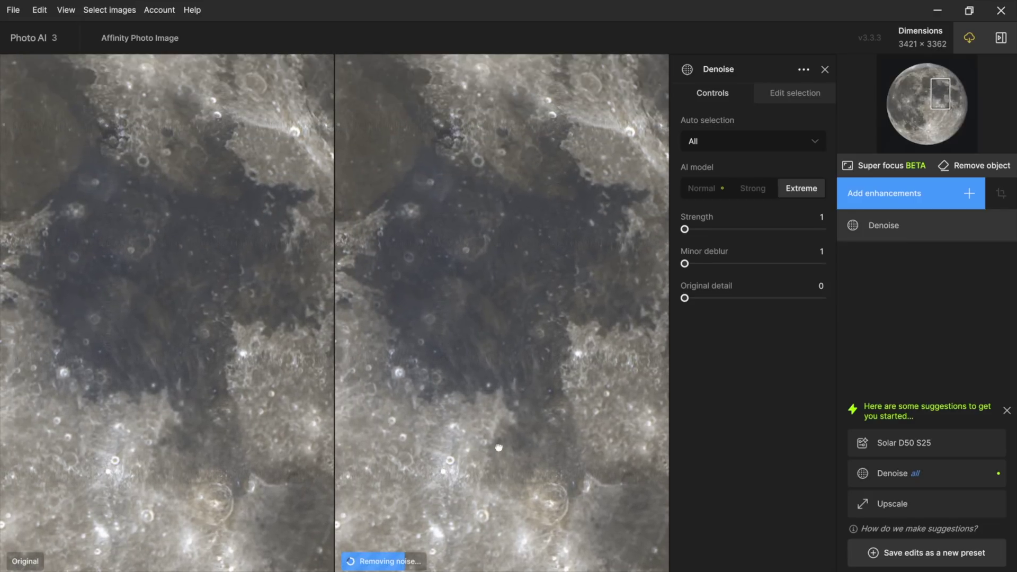
{"action": "left_click_drag", "start_coordinate": [685, 229], "coordinate": [688, 229]}
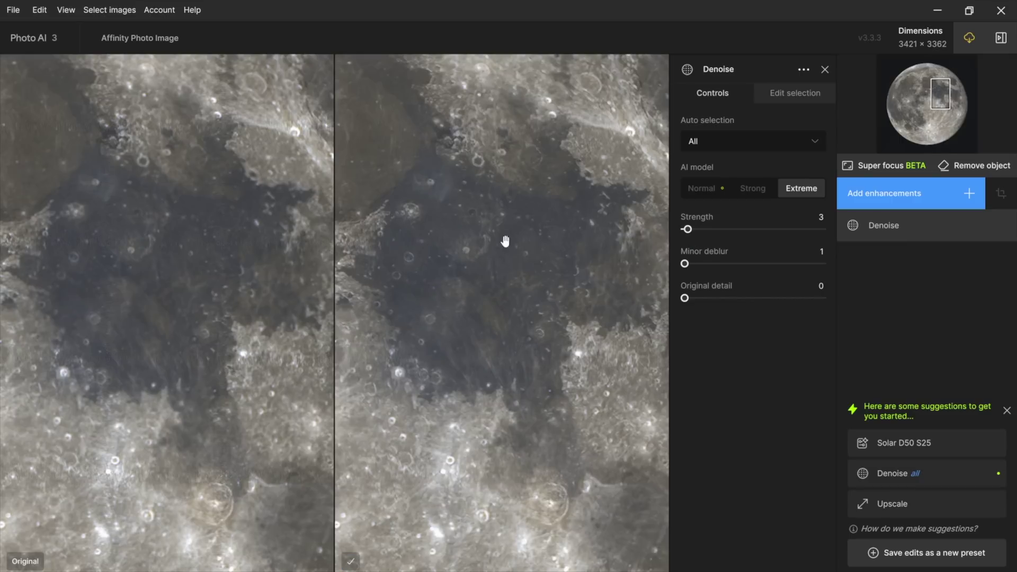
{"action": "key", "text": "ctrl+s"}
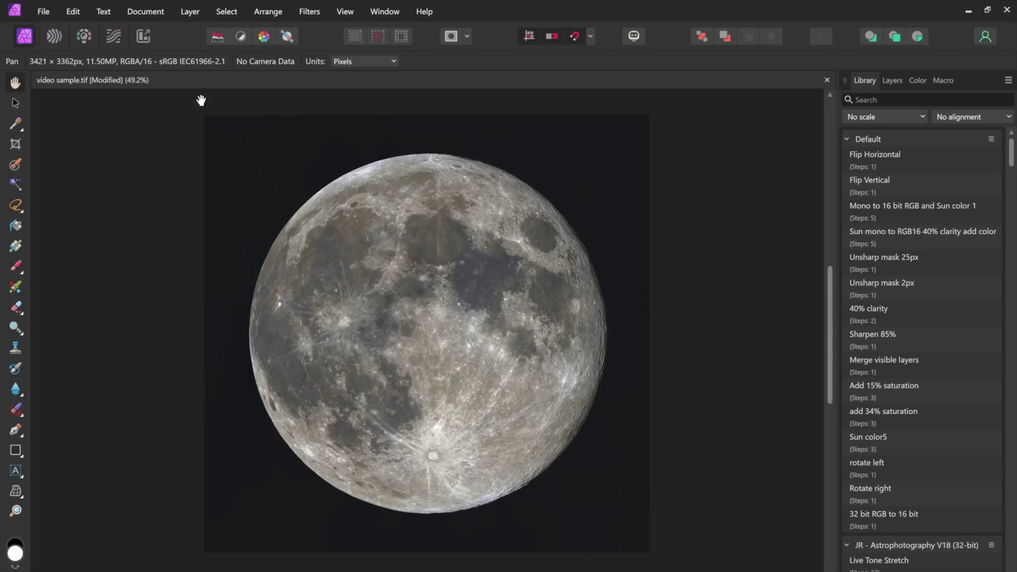
Step: Export as JPEG with Quality raised from 85 to 100, saved as 'Final Moon'
{"action": "left_click", "coordinate": [49, 13]}
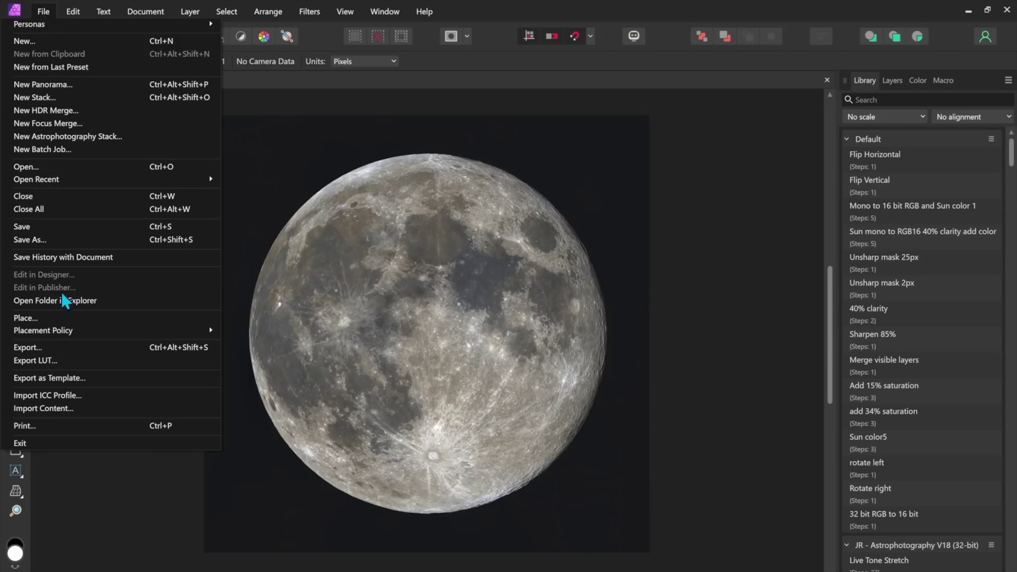
{"action": "left_click", "coordinate": [78, 350]}
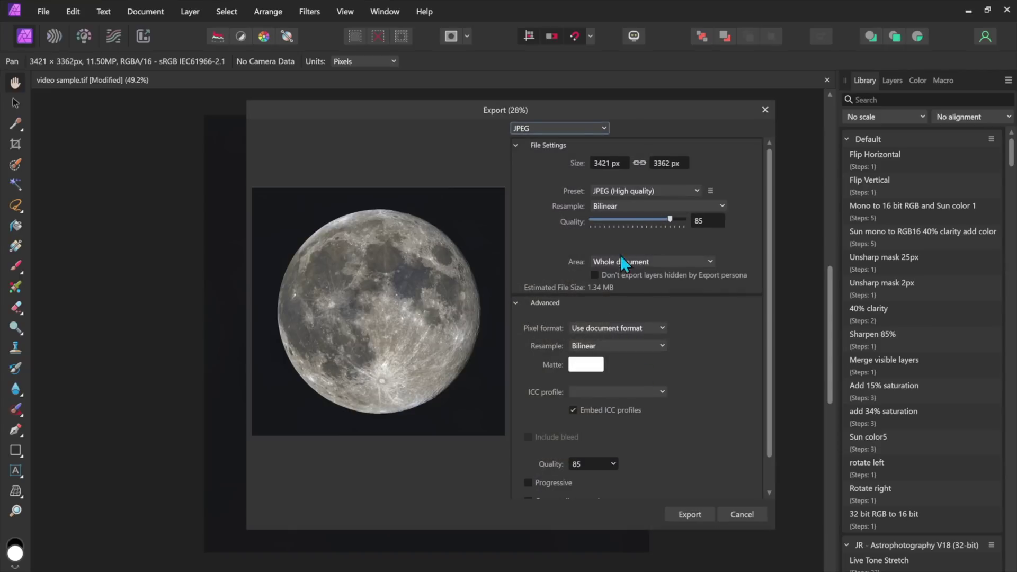
{"action": "left_click", "coordinate": [695, 190]}
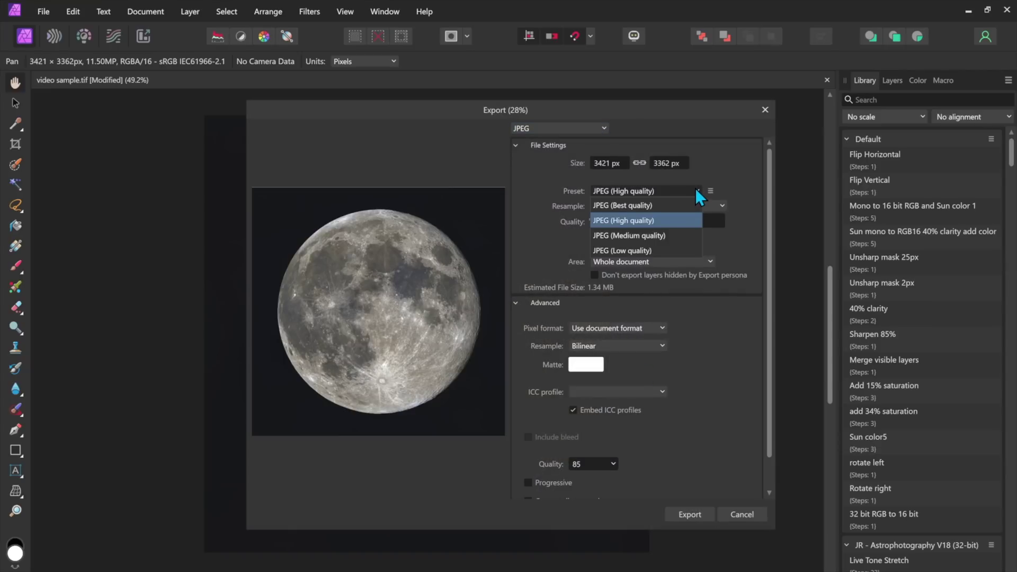
{"action": "left_click", "coordinate": [695, 190]}
{"action": "left_click", "coordinate": [603, 129]}
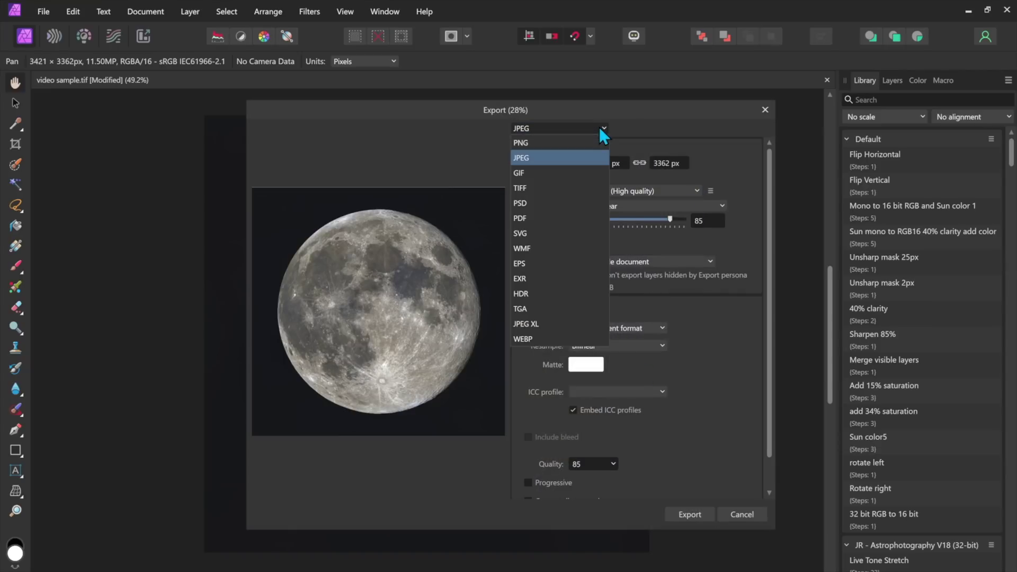
{"action": "left_click", "coordinate": [600, 129]}
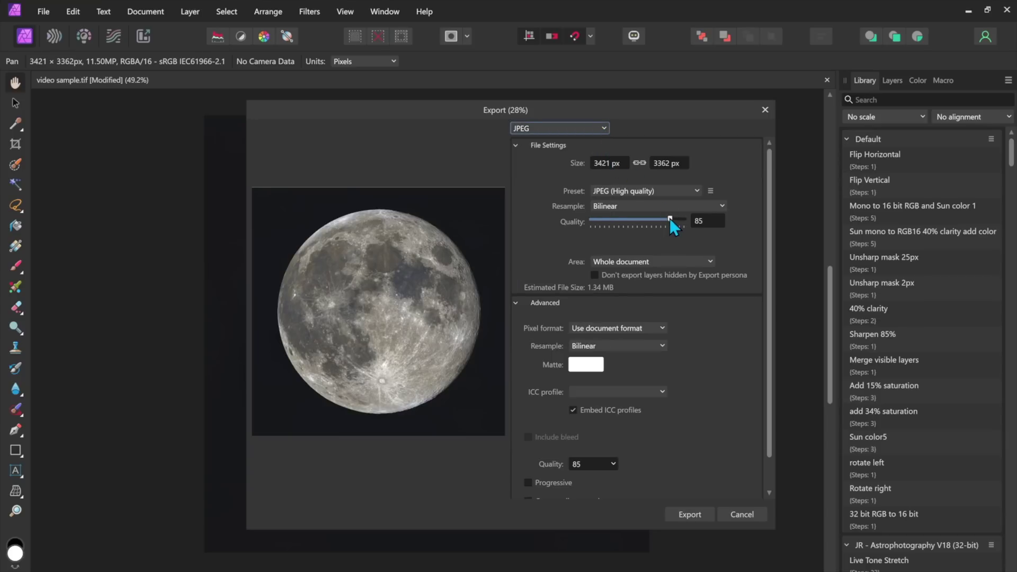
{"action": "left_click_drag", "start_coordinate": [670, 218], "coordinate": [691, 219]}
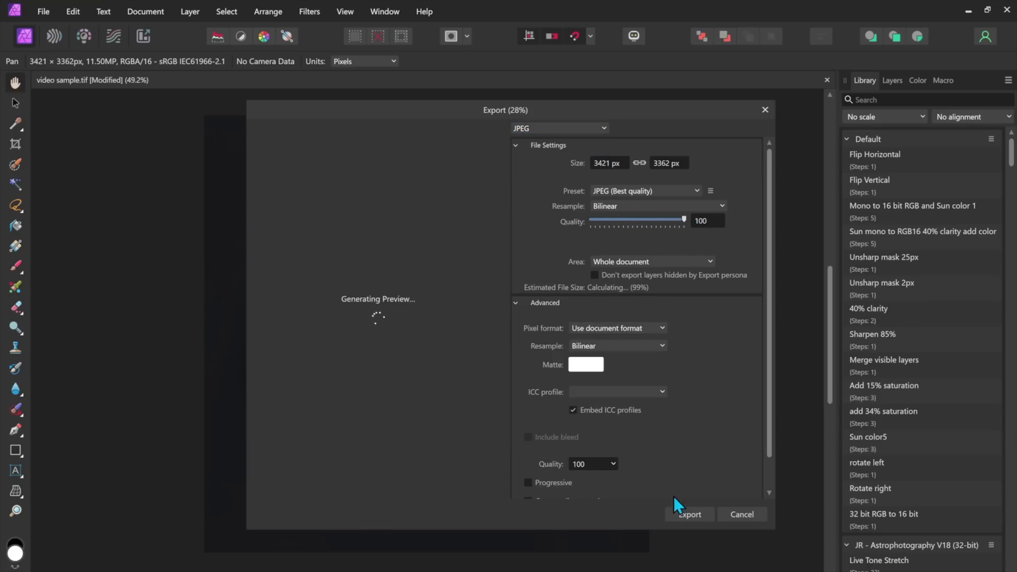
{"action": "left_click", "coordinate": [689, 515]}
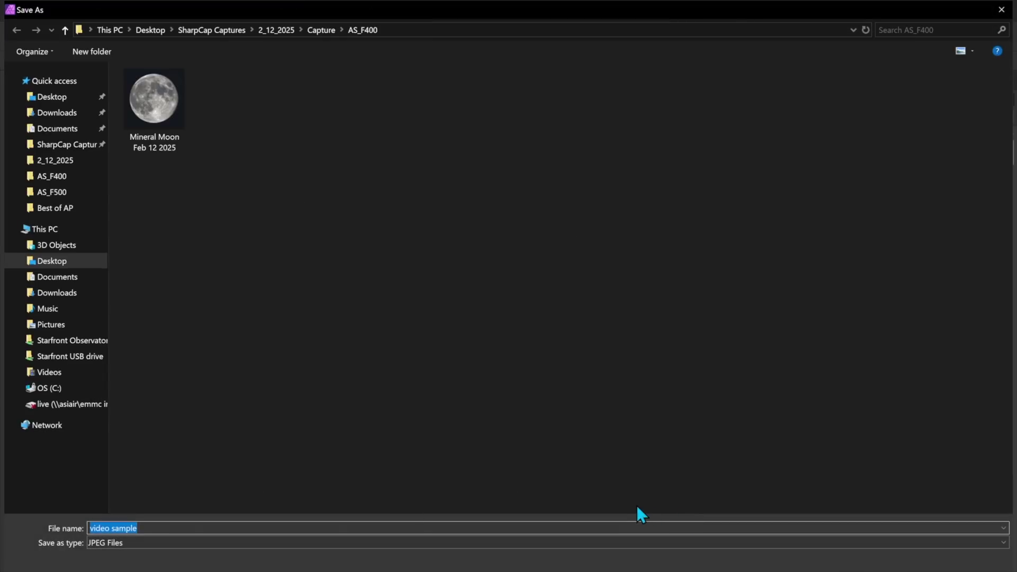
{"action": "type", "text": "Final Moon"}
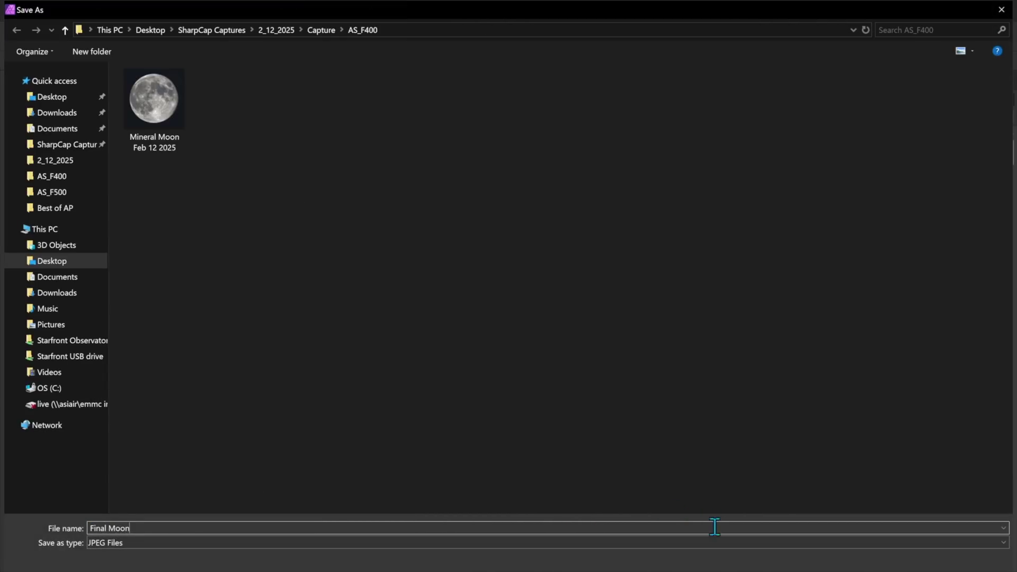
{"action": "key", "text": "Return"}
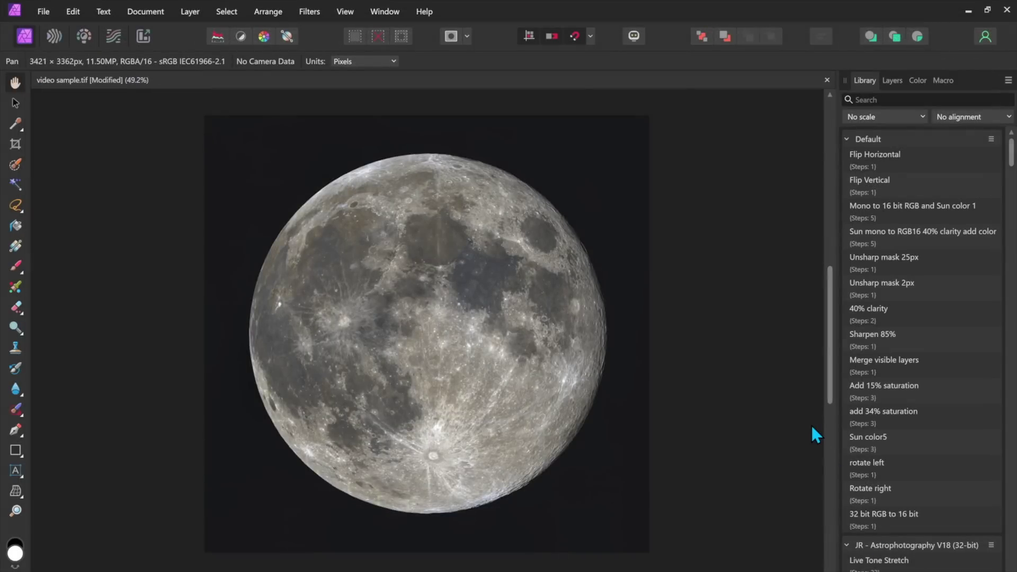